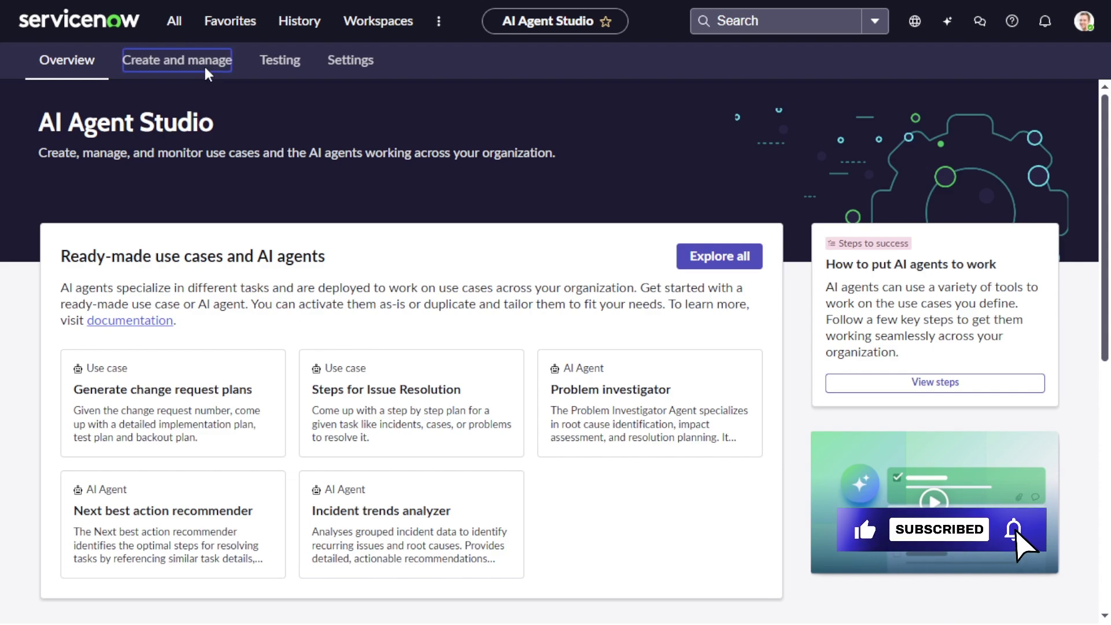
Step: Look over the use cases and AI agents lists, and open the Generate change request plans use case
{"action": "left_click", "coordinate": [206, 74]}
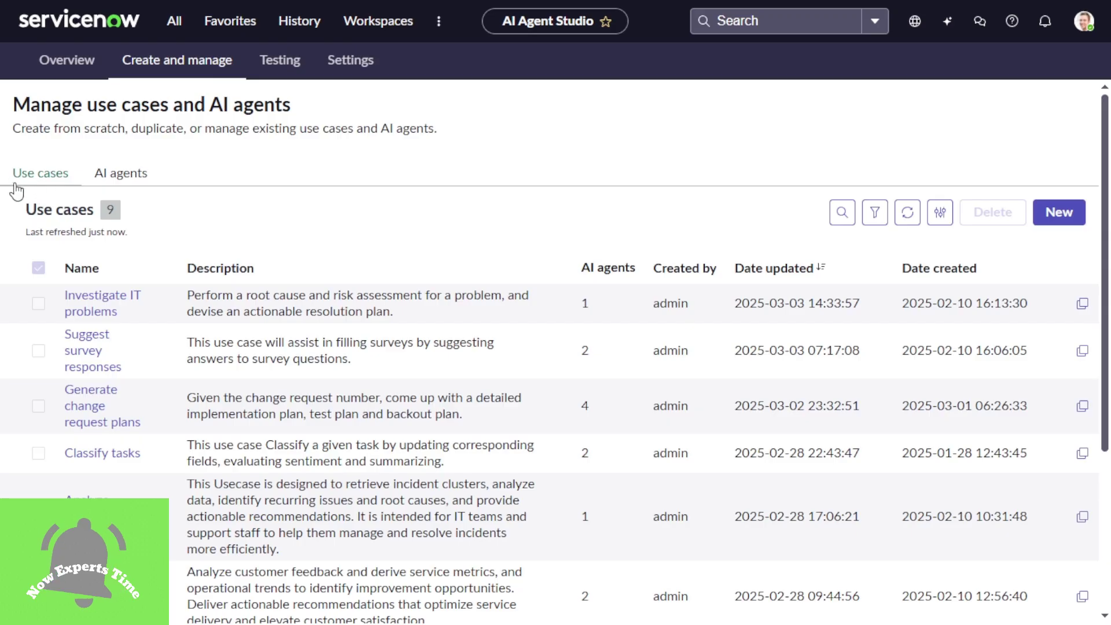
{"action": "left_click", "coordinate": [123, 177]}
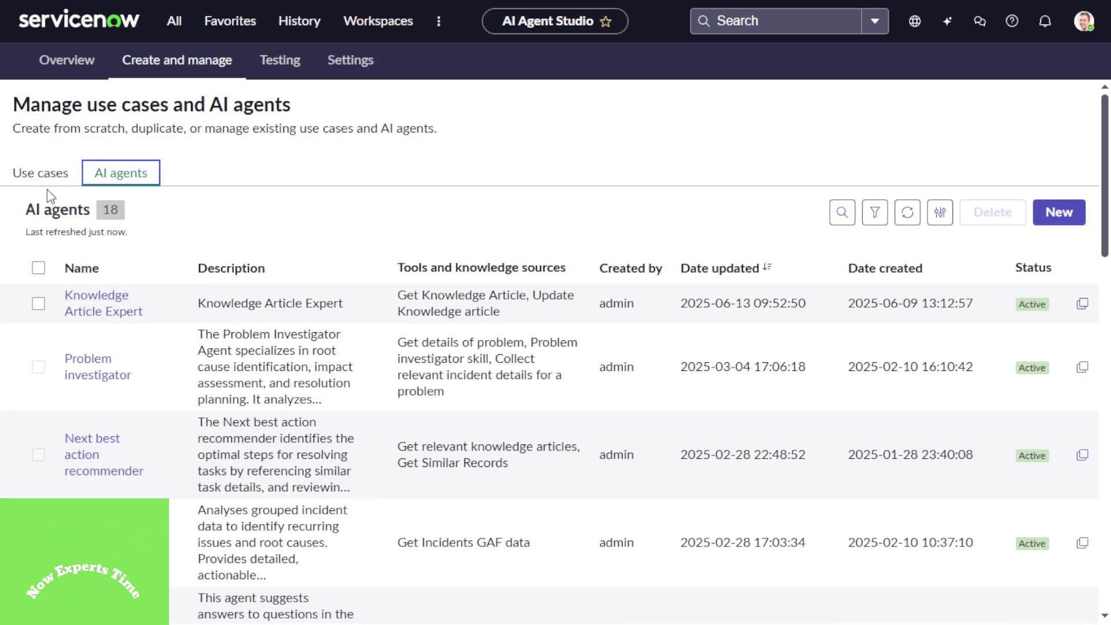
{"action": "left_click", "coordinate": [38, 174]}
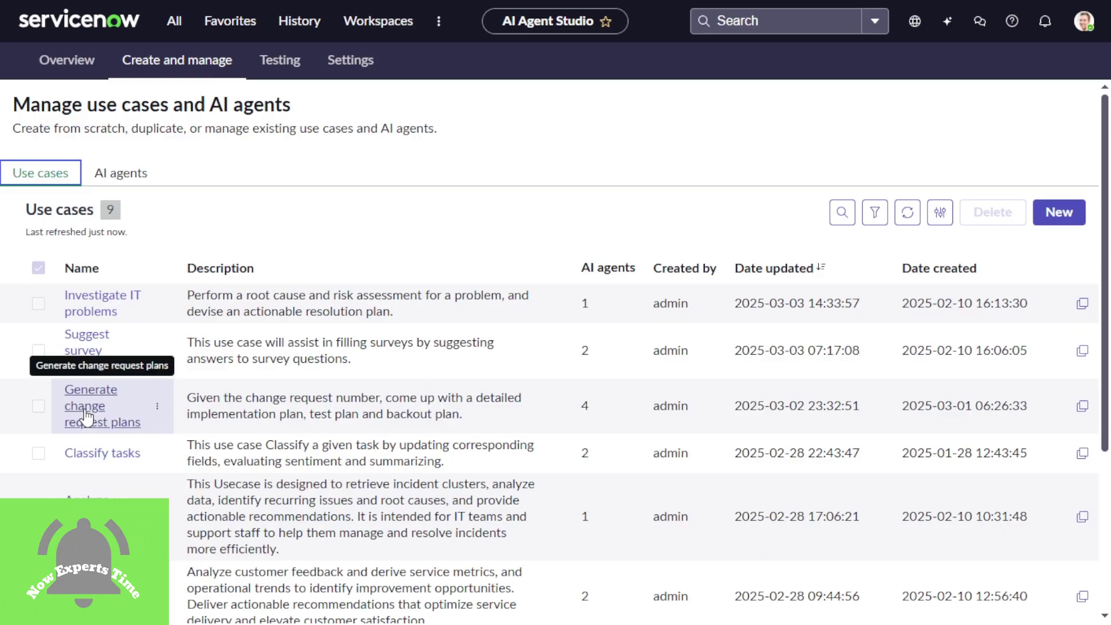
{"action": "left_click", "coordinate": [85, 414]}
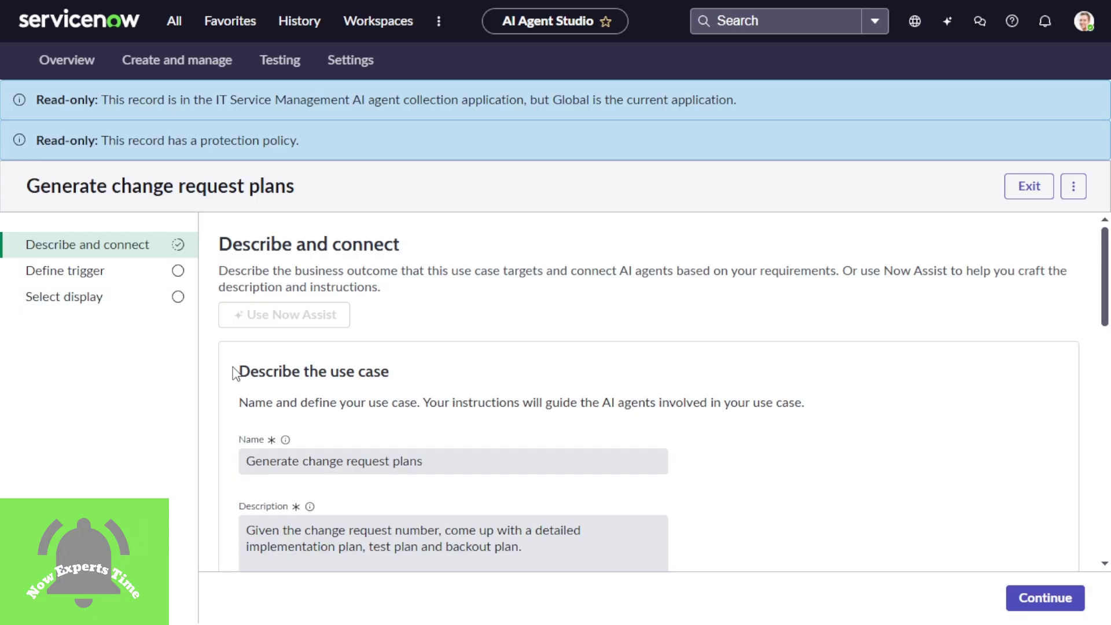
Step: Examine the use case's name, description, AI instructions and connected AI agents in the Describe and connect section
{"action": "scroll", "coordinate": [387, 288], "scroll_direction": "down", "scroll_amount": 10}
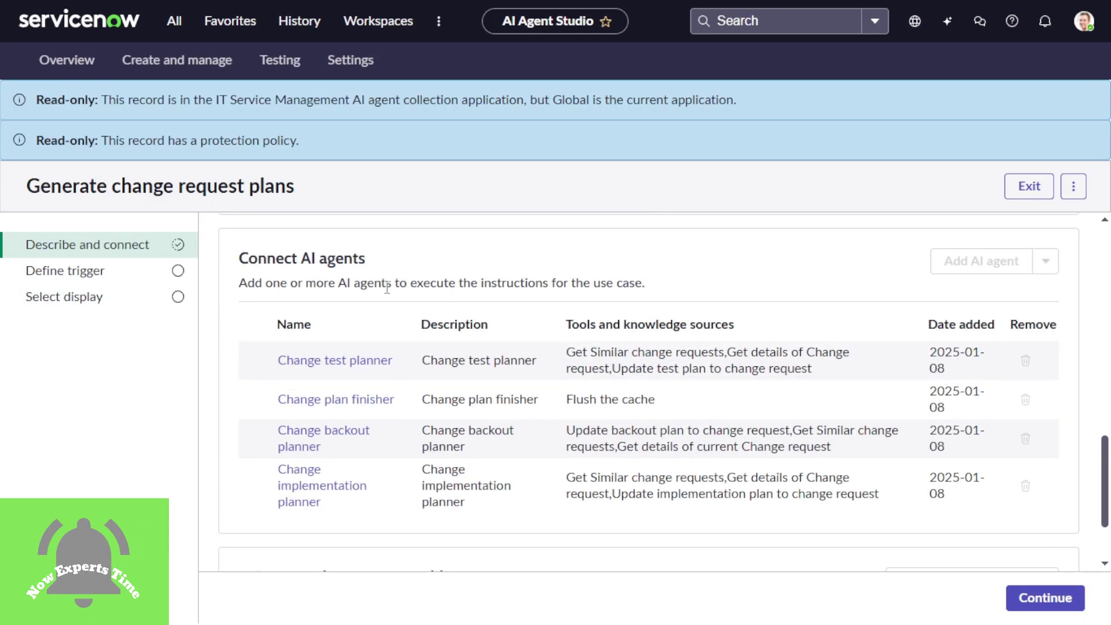
{"action": "scroll", "coordinate": [387, 287], "scroll_direction": "up", "scroll_amount": 5}
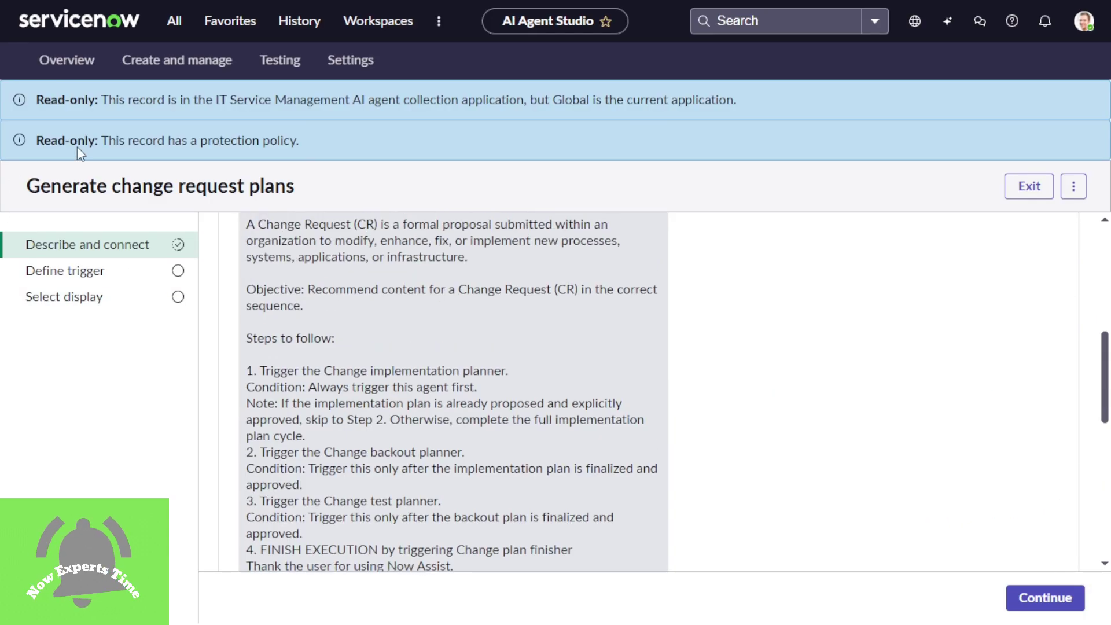
{"action": "scroll", "coordinate": [1105, 333], "scroll_direction": "up", "scroll_amount": 2}
{"action": "scroll", "coordinate": [1105, 333], "scroll_direction": "up", "scroll_amount": 2}
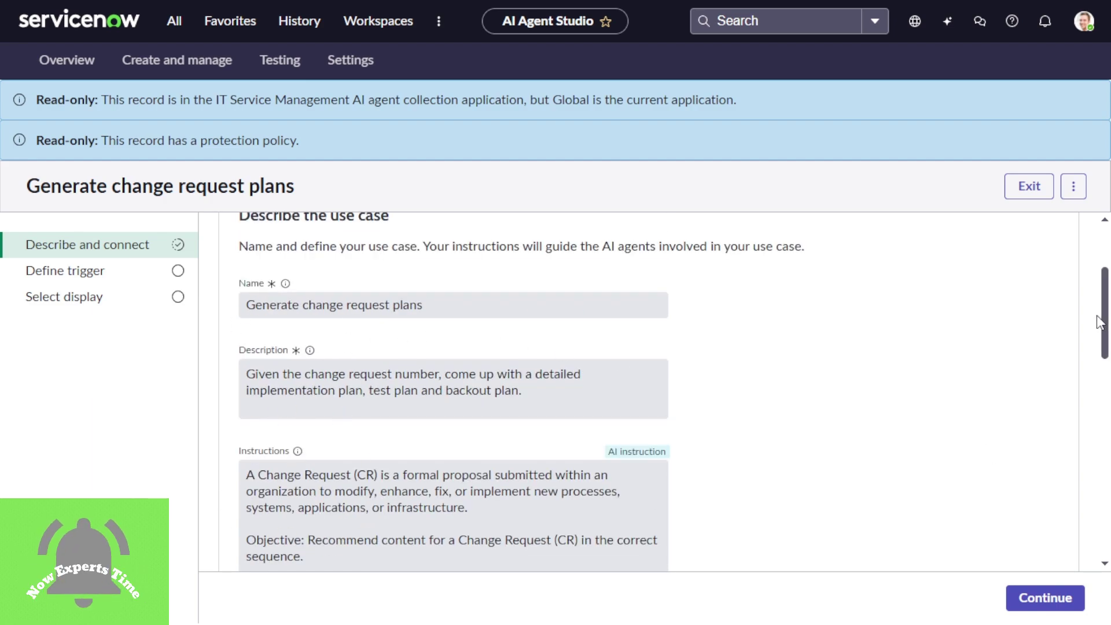
{"action": "scroll", "coordinate": [1107, 365], "scroll_direction": "down", "scroll_amount": 2}
{"action": "scroll", "coordinate": [1108, 349], "scroll_direction": "down", "scroll_amount": 1}
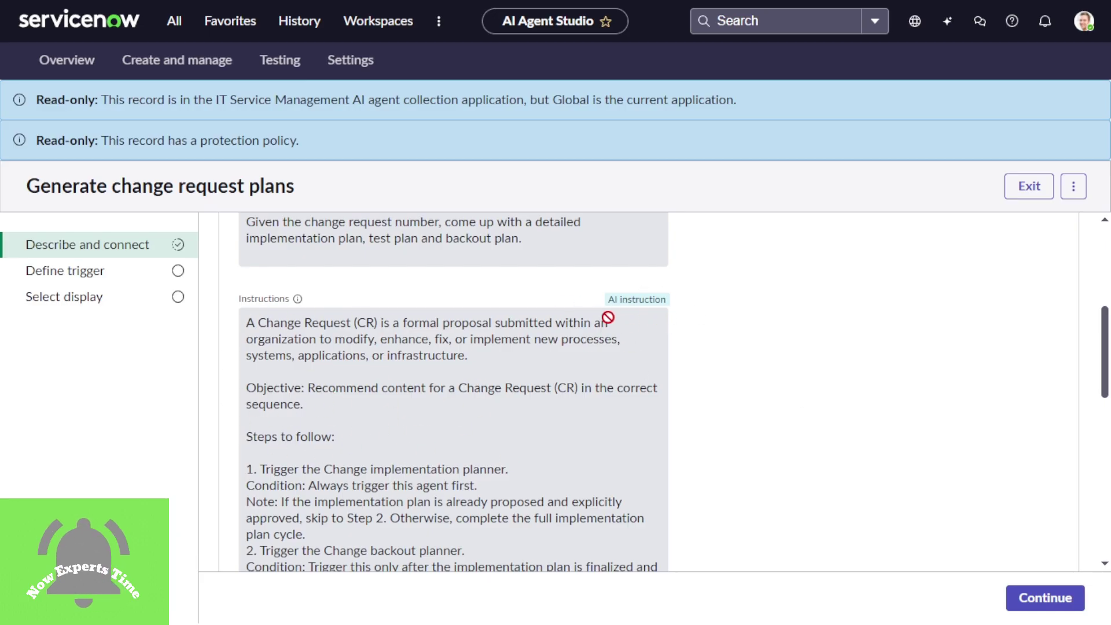
{"action": "scroll", "coordinate": [1106, 341], "scroll_direction": "up", "scroll_amount": 1}
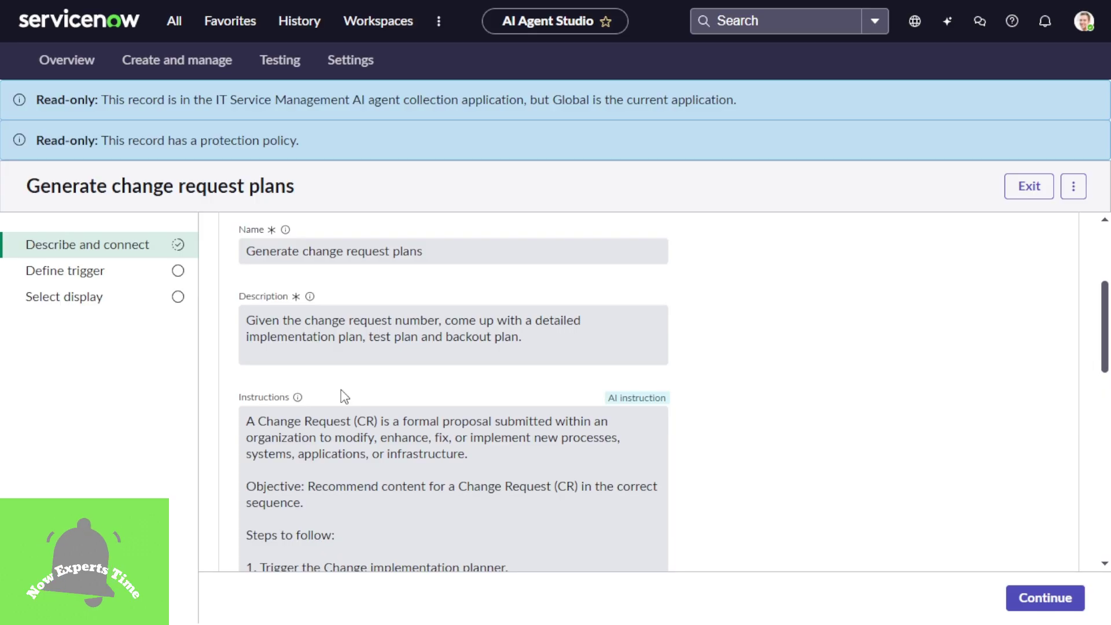
{"action": "scroll", "coordinate": [539, 407], "scroll_direction": "down", "scroll_amount": 10}
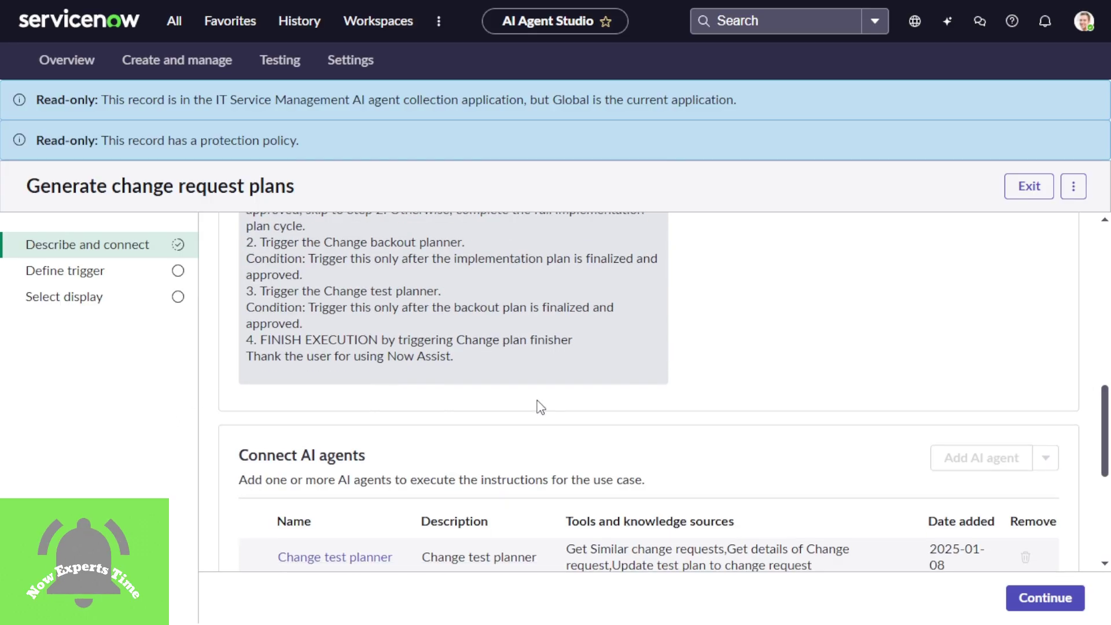
{"action": "scroll", "coordinate": [1103, 509], "scroll_direction": "up", "scroll_amount": 2}
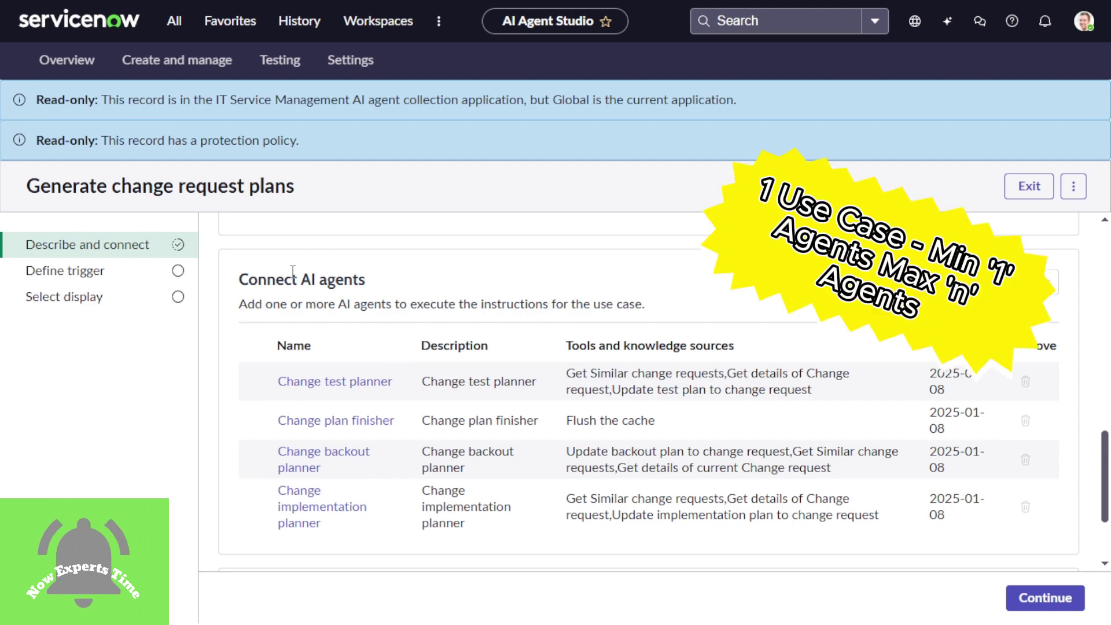
{"action": "left_click_drag", "start_coordinate": [245, 280], "coordinate": [377, 287]}
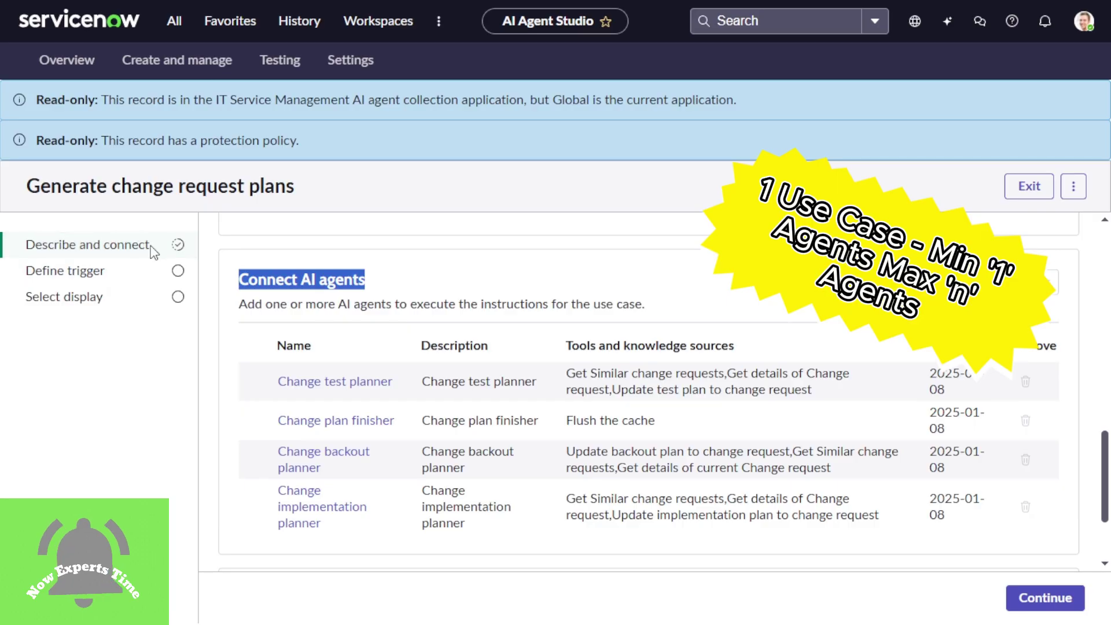
{"action": "scroll", "coordinate": [459, 365], "scroll_direction": "up", "scroll_amount": 10}
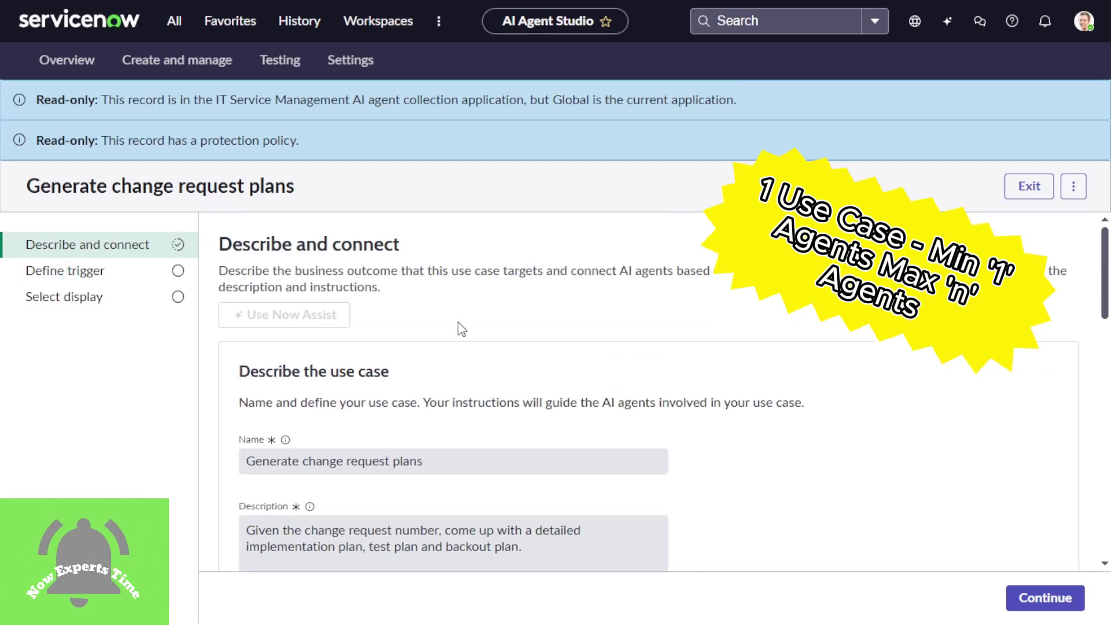
{"action": "scroll", "coordinate": [403, 502], "scroll_direction": "down", "scroll_amount": 10}
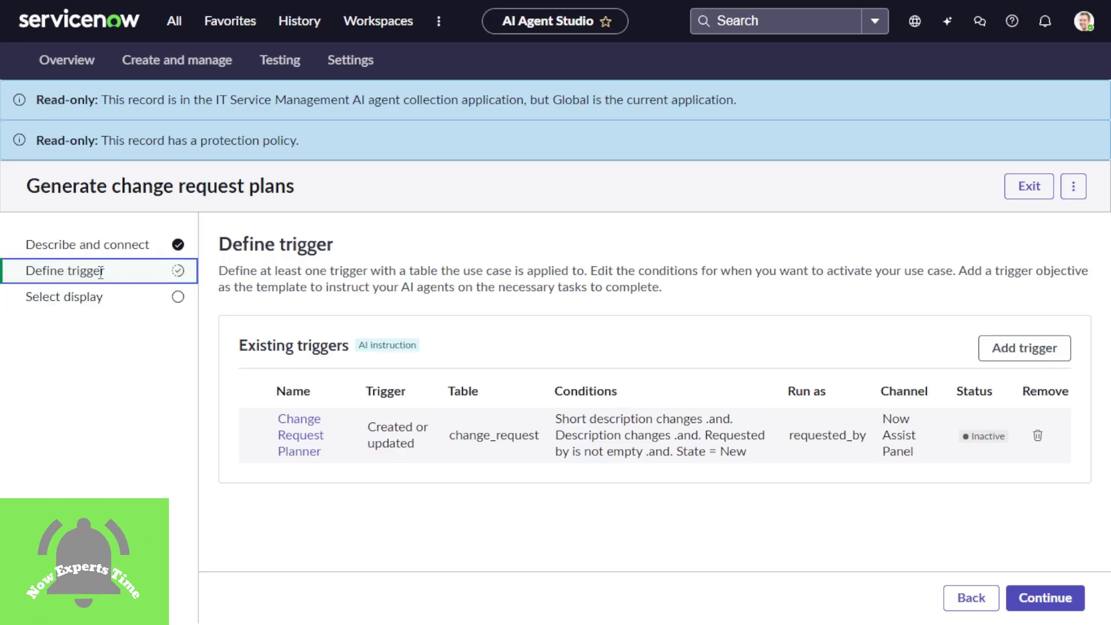
Step: Check the suggested AI agents section and read the Now Assist panel option in the use case's display settings
{"action": "left_click", "coordinate": [94, 245]}
{"action": "scroll", "coordinate": [346, 467], "scroll_direction": "down", "scroll_amount": 10}
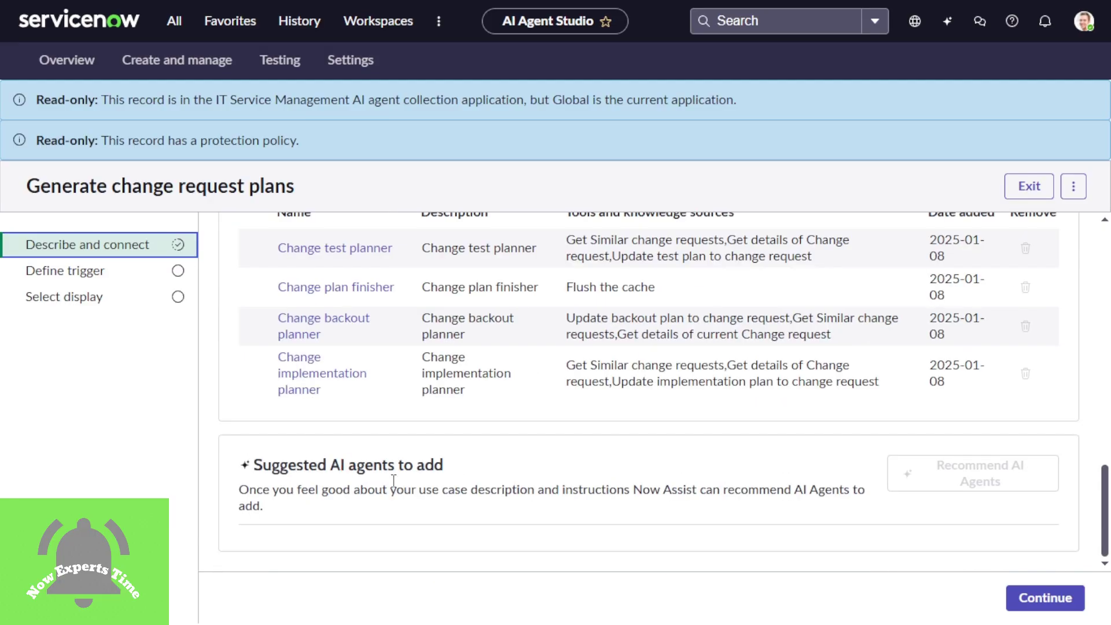
{"action": "left_click", "coordinate": [70, 297]}
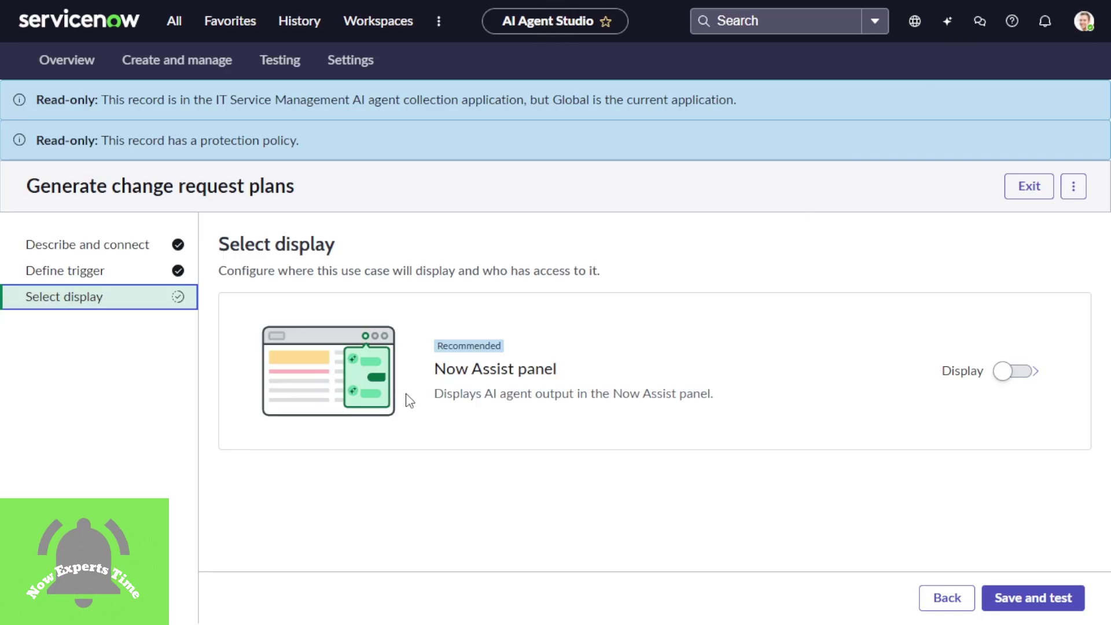
{"action": "left_click_drag", "start_coordinate": [435, 398], "coordinate": [715, 396]}
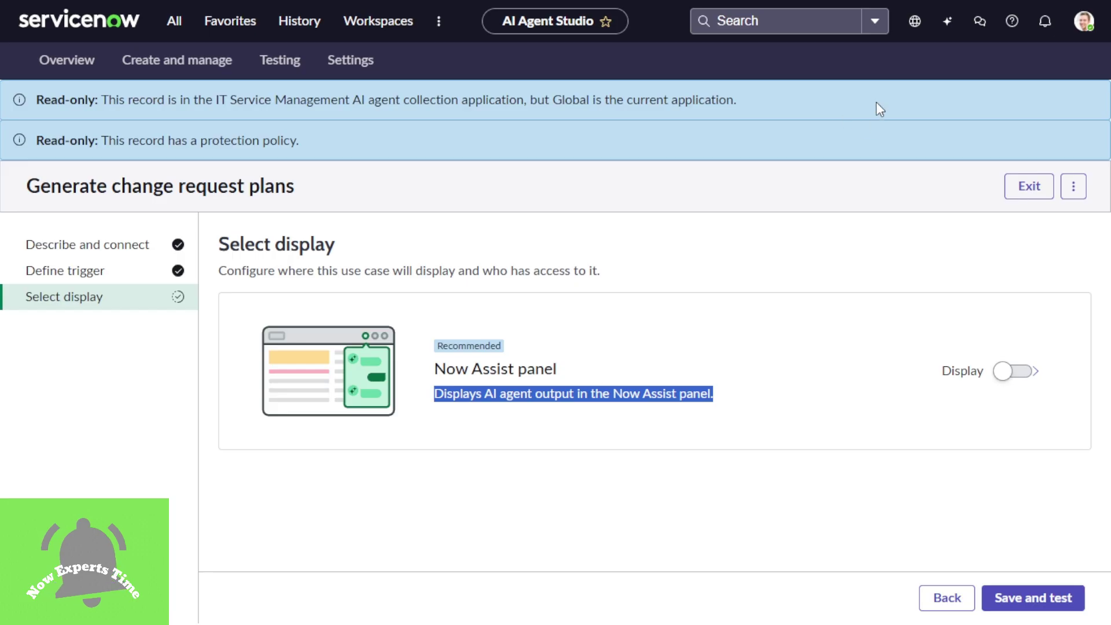
Step: View the Now Assist chat panel, where the use case's AI agent output is displayed
{"action": "left_click", "coordinate": [947, 22]}
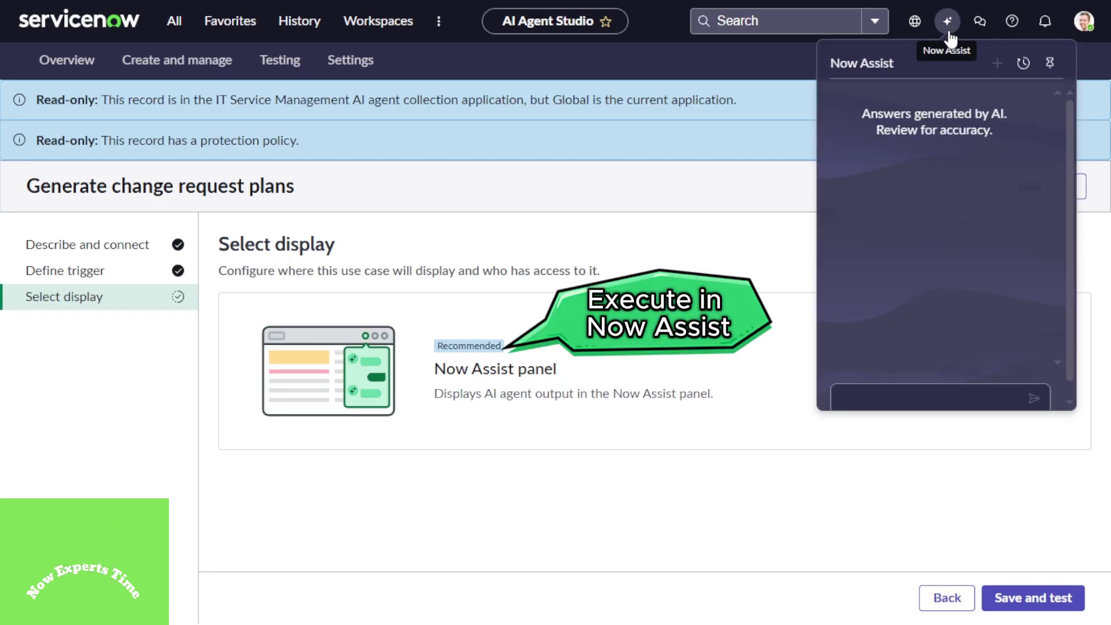
{"action": "left_click", "coordinate": [708, 149]}
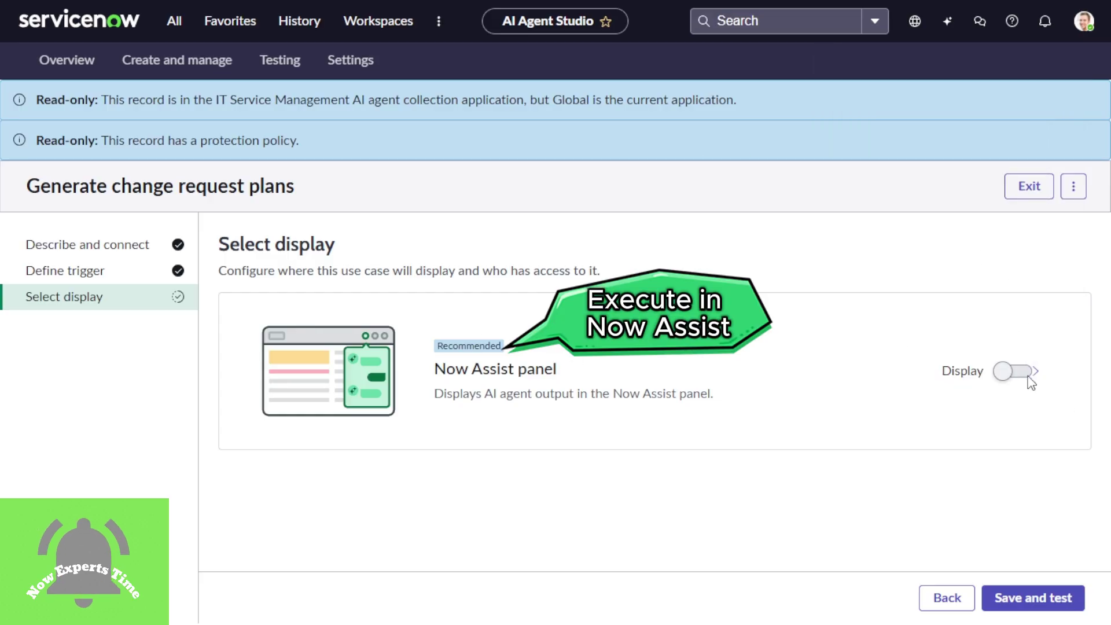
{"action": "left_click", "coordinate": [944, 27]}
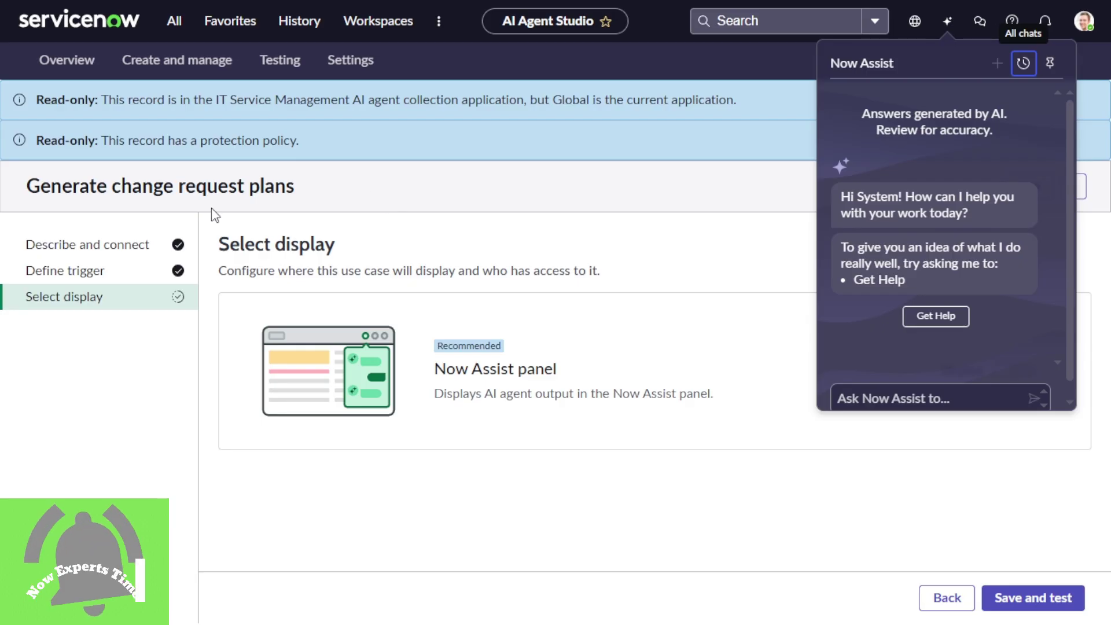
Step: Revisit the use case's connected agents, trigger and display settings in order, ending with the Now Assist chat panel
{"action": "left_click", "coordinate": [60, 243]}
{"action": "scroll", "coordinate": [441, 414], "scroll_direction": "down", "scroll_amount": 10}
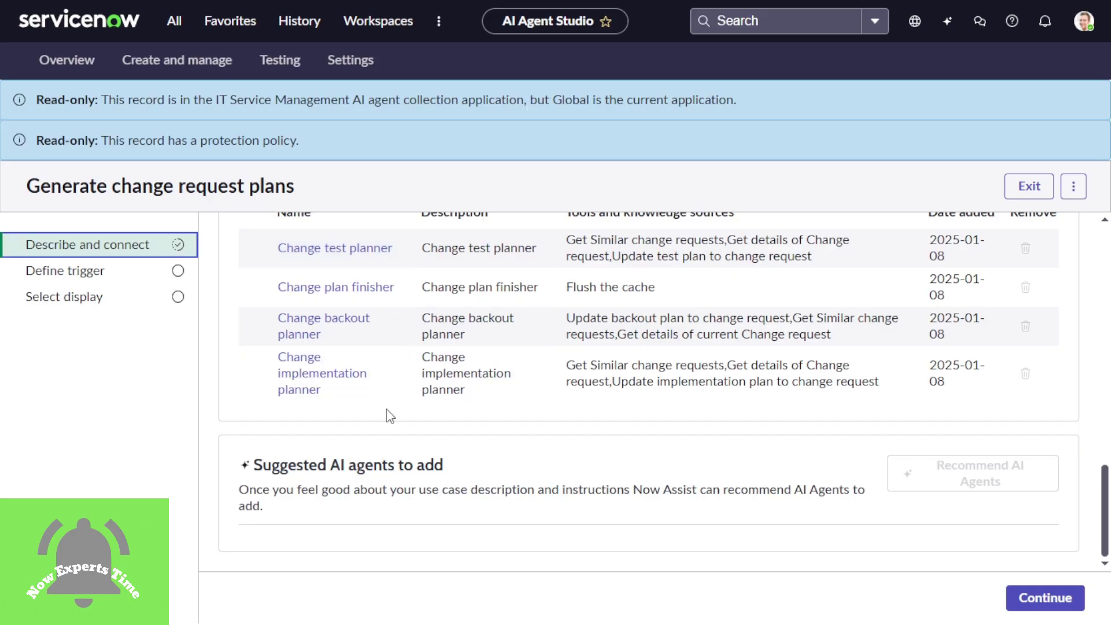
{"action": "left_click", "coordinate": [122, 270]}
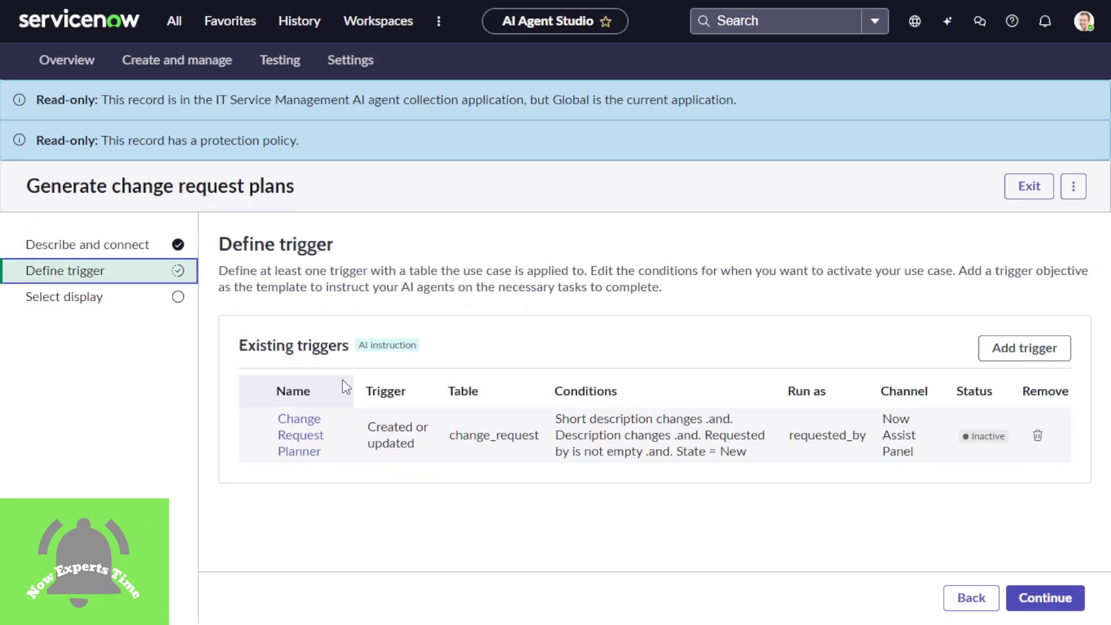
{"action": "left_click", "coordinate": [84, 296]}
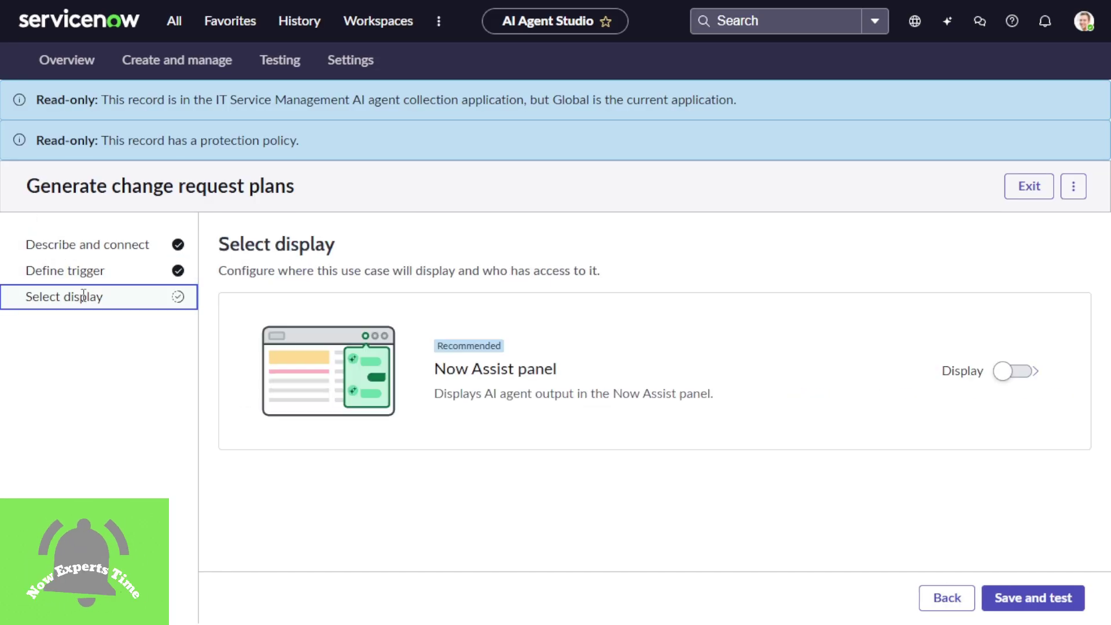
{"action": "left_click", "coordinate": [947, 22]}
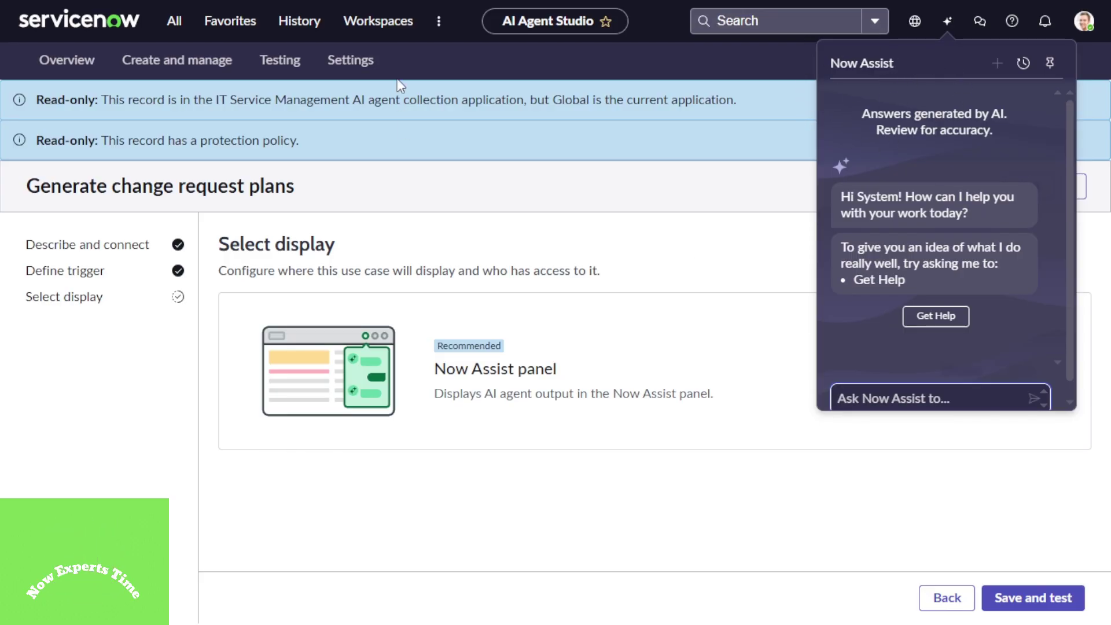
Step: Copy the name of the Change test planner agent from the use case's connected AI agents
{"action": "left_click", "coordinate": [67, 249]}
{"action": "scroll", "coordinate": [428, 403], "scroll_direction": "down", "scroll_amount": 15}
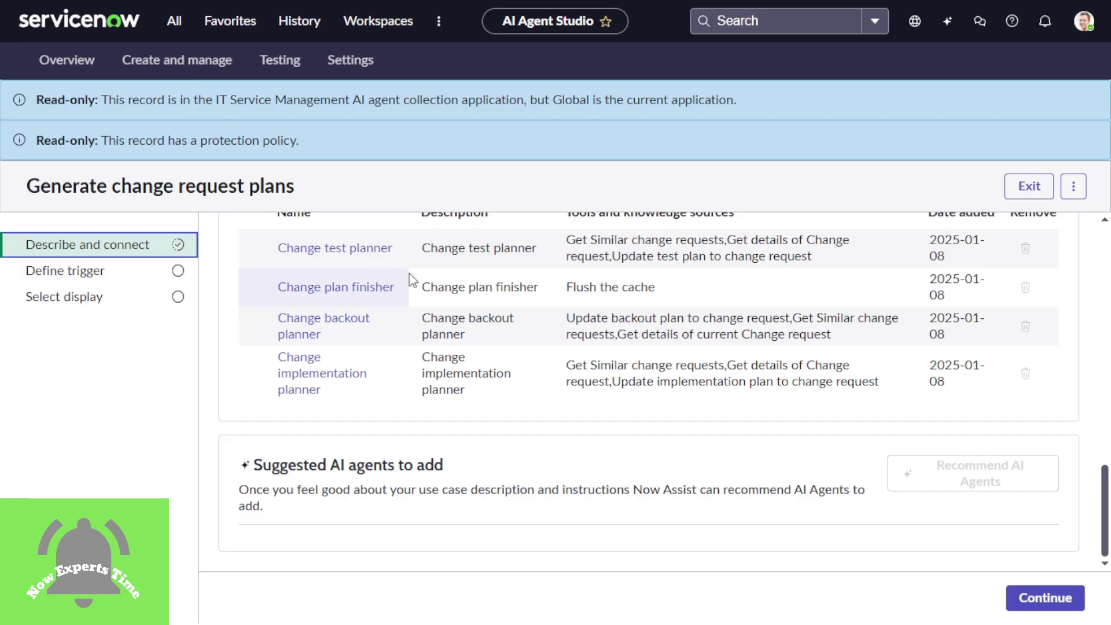
{"action": "left_click_drag", "start_coordinate": [401, 258], "coordinate": [272, 255]}
{"action": "key", "text": "ctrl+c"}
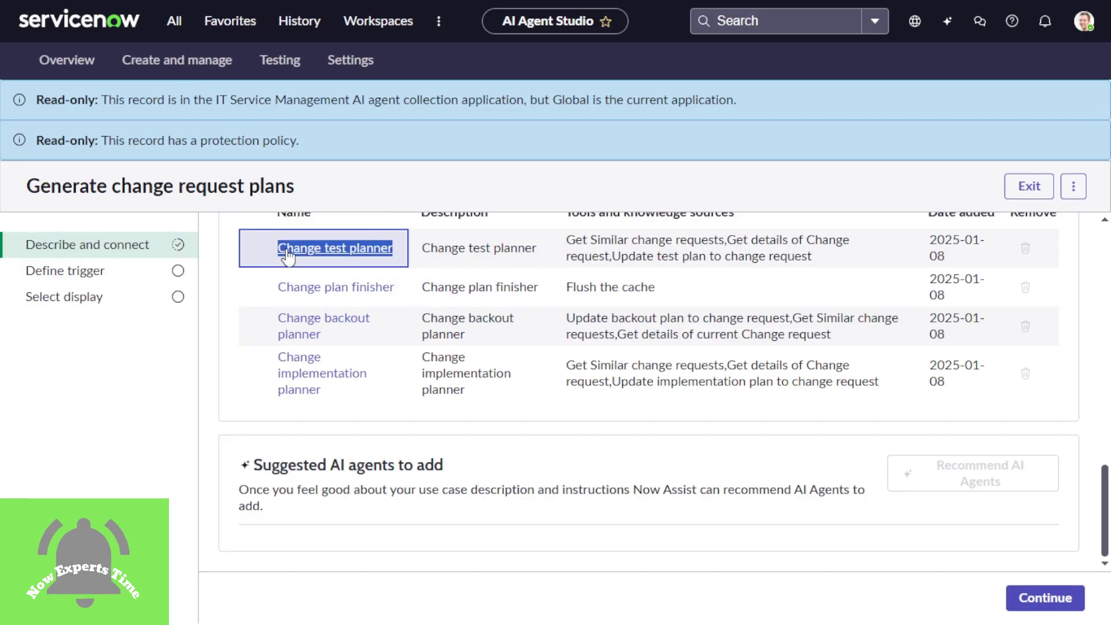
Step: Filter the AI agents list in the management area by the condition Name is Change test planner
{"action": "left_click", "coordinate": [186, 61]}
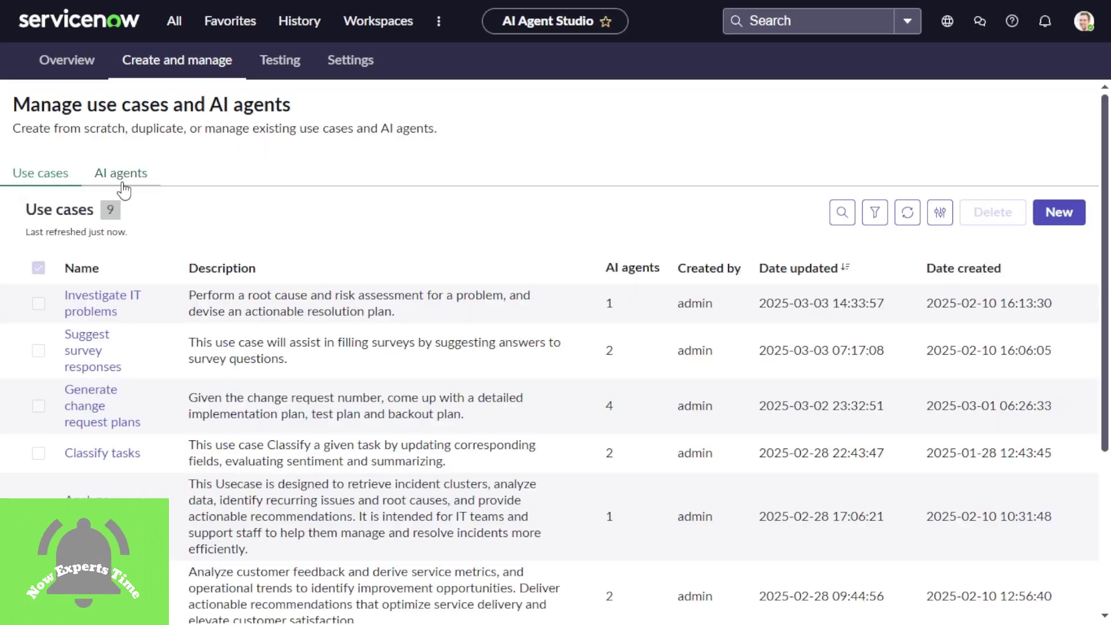
{"action": "left_click", "coordinate": [122, 179]}
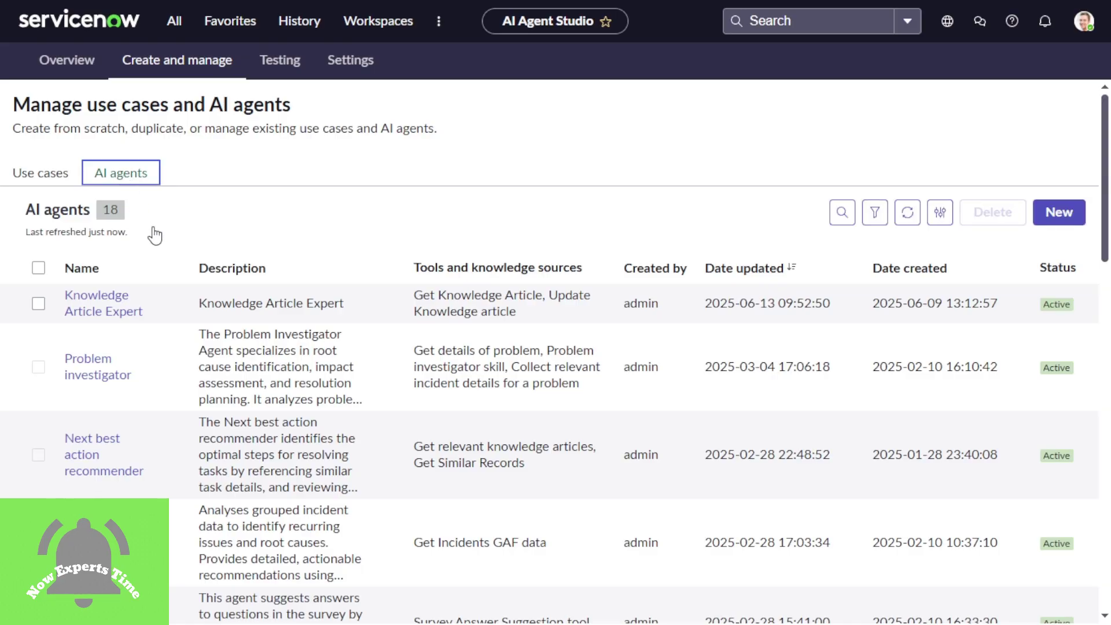
{"action": "left_click", "coordinate": [874, 212]}
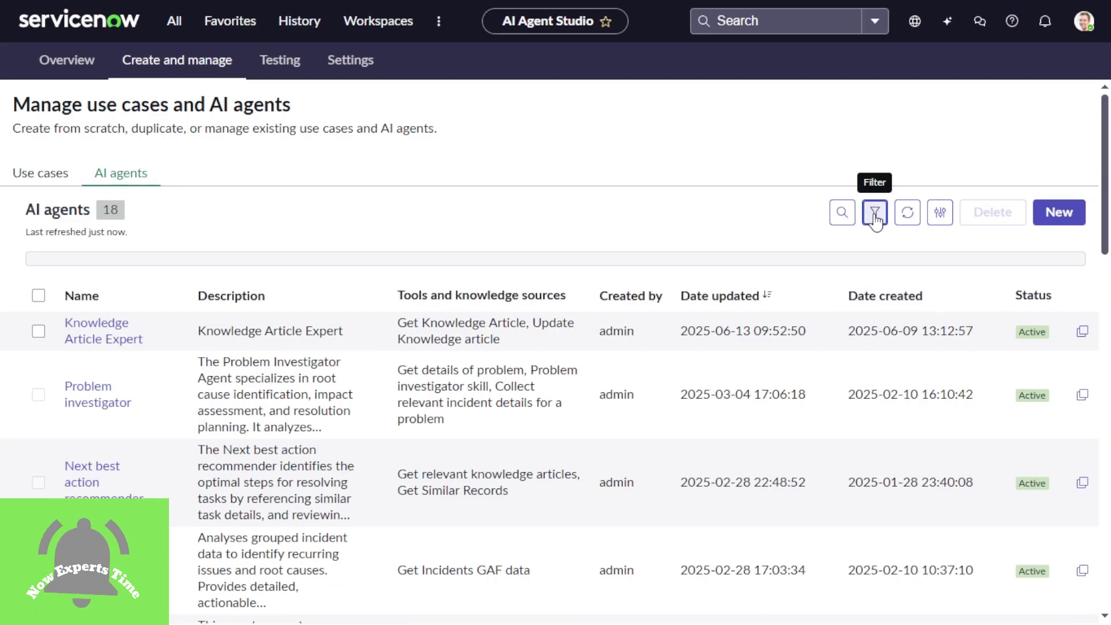
{"action": "left_click", "coordinate": [374, 314]}
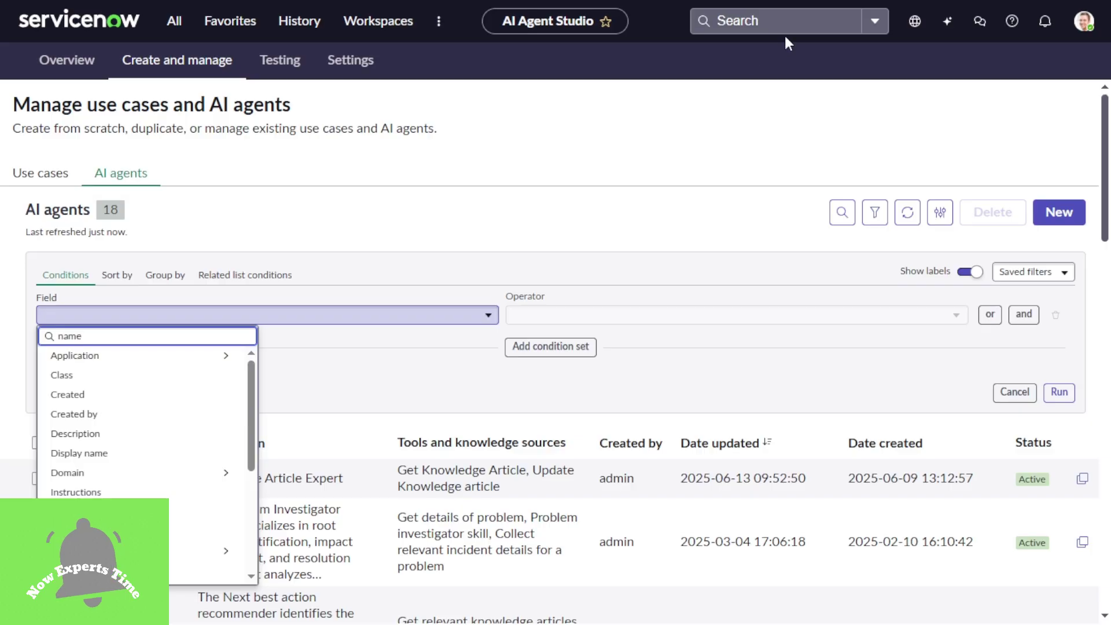
{"action": "left_click", "coordinate": [119, 395]}
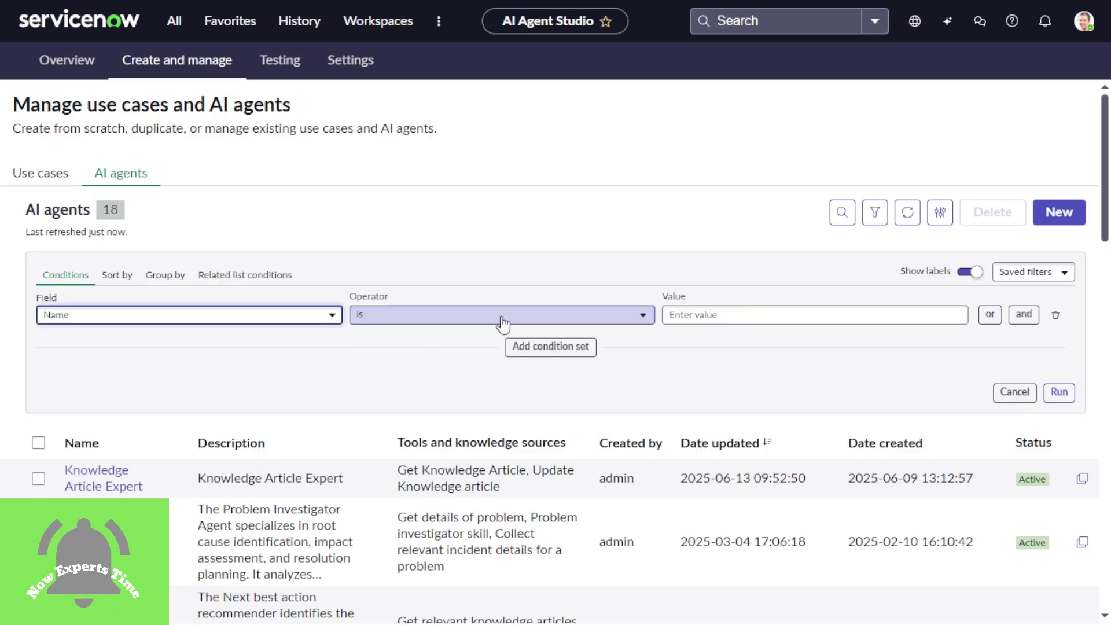
{"action": "left_click", "coordinate": [677, 314]}
{"action": "key", "text": "ctrl+v"}
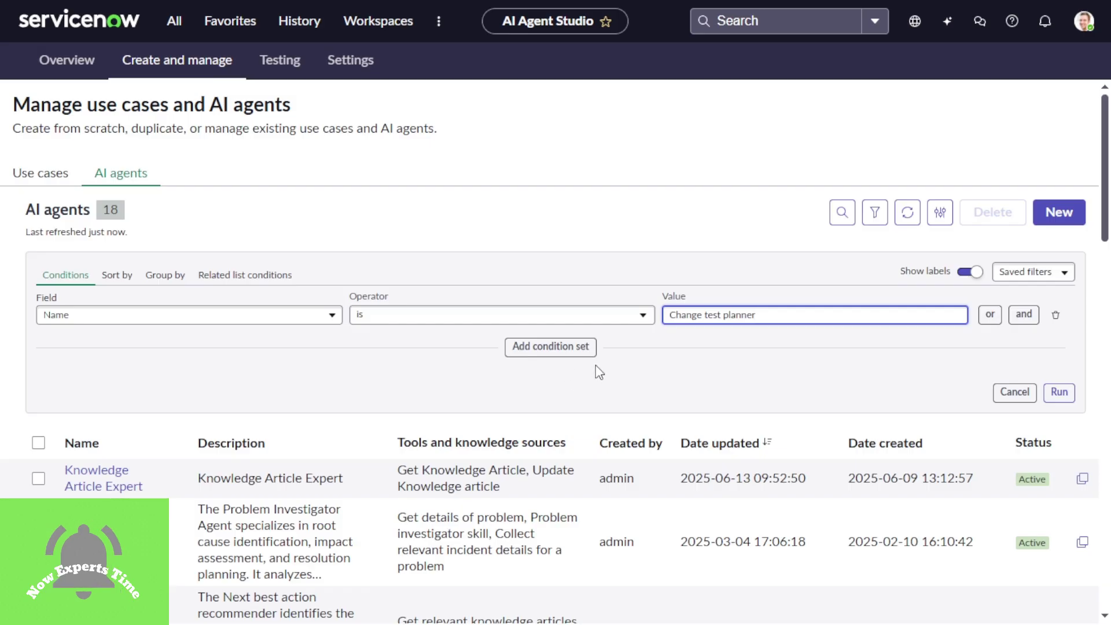
{"action": "left_click", "coordinate": [1056, 393]}
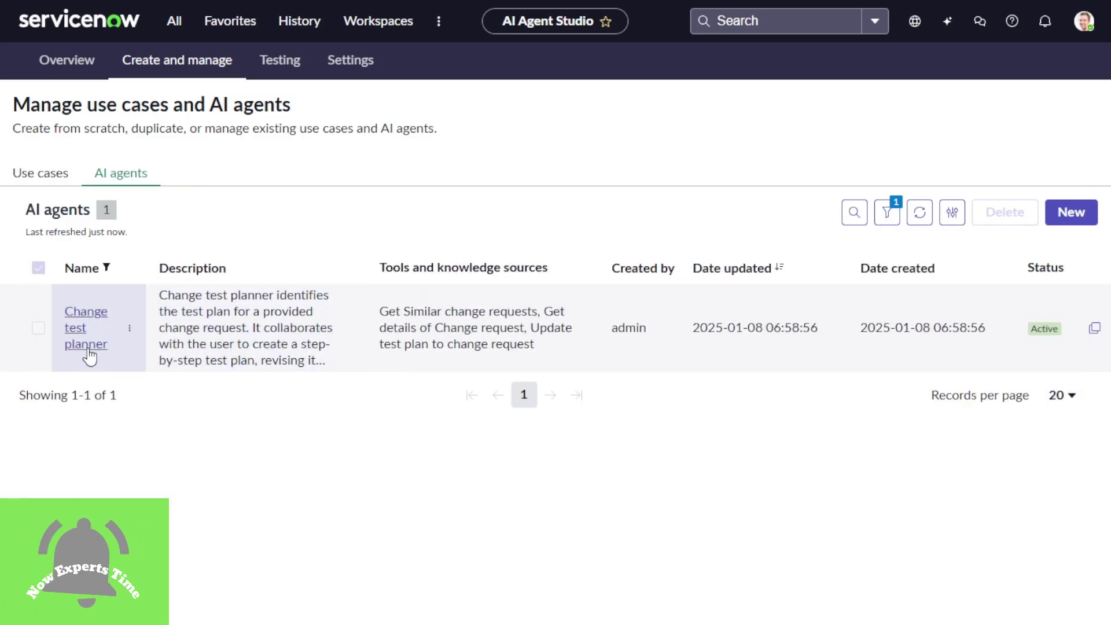
Step: Open the Change test planner agent and review its description, role, instructions, availability settings and tools
{"action": "left_click", "coordinate": [87, 344]}
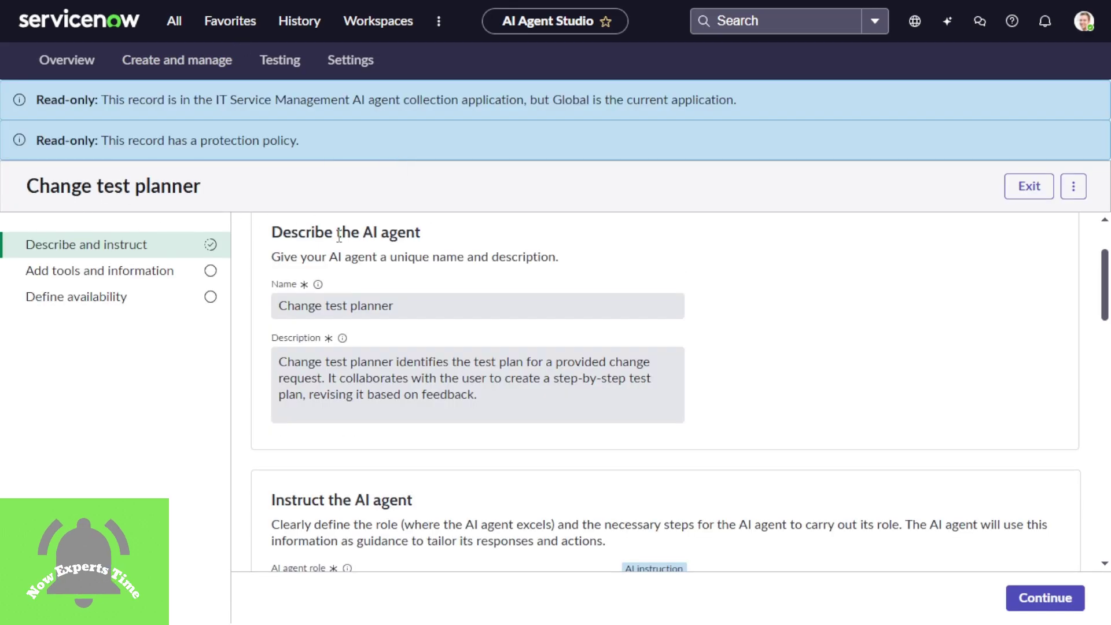
{"action": "left_click_drag", "start_coordinate": [271, 239], "coordinate": [446, 303]}
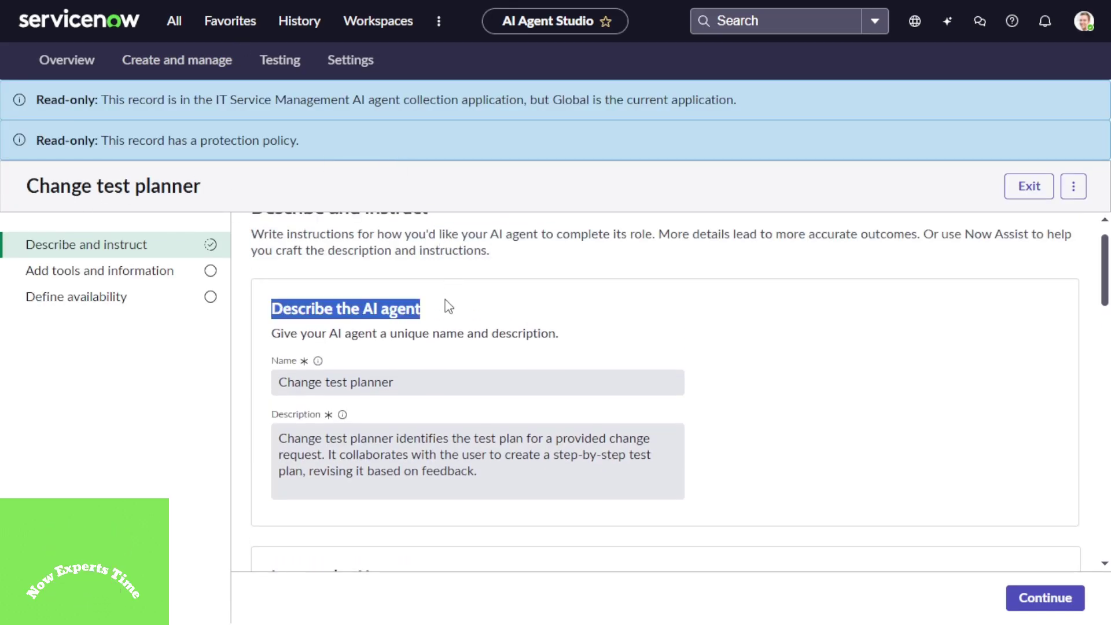
{"action": "left_click_drag", "start_coordinate": [437, 247], "coordinate": [280, 255]}
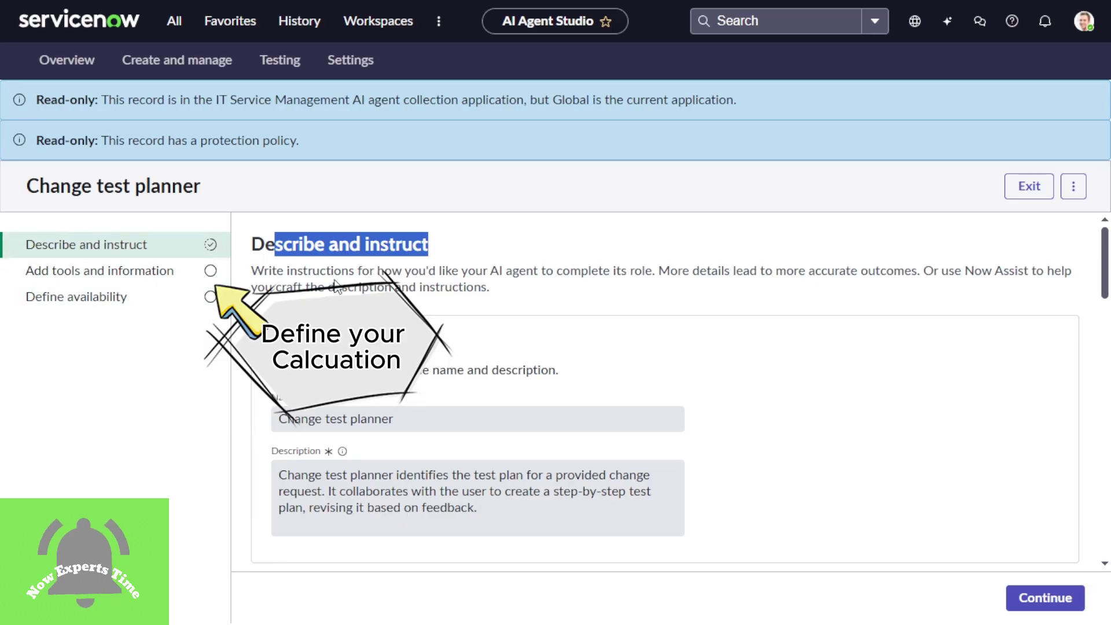
{"action": "scroll", "coordinate": [335, 476], "scroll_direction": "down", "scroll_amount": 5}
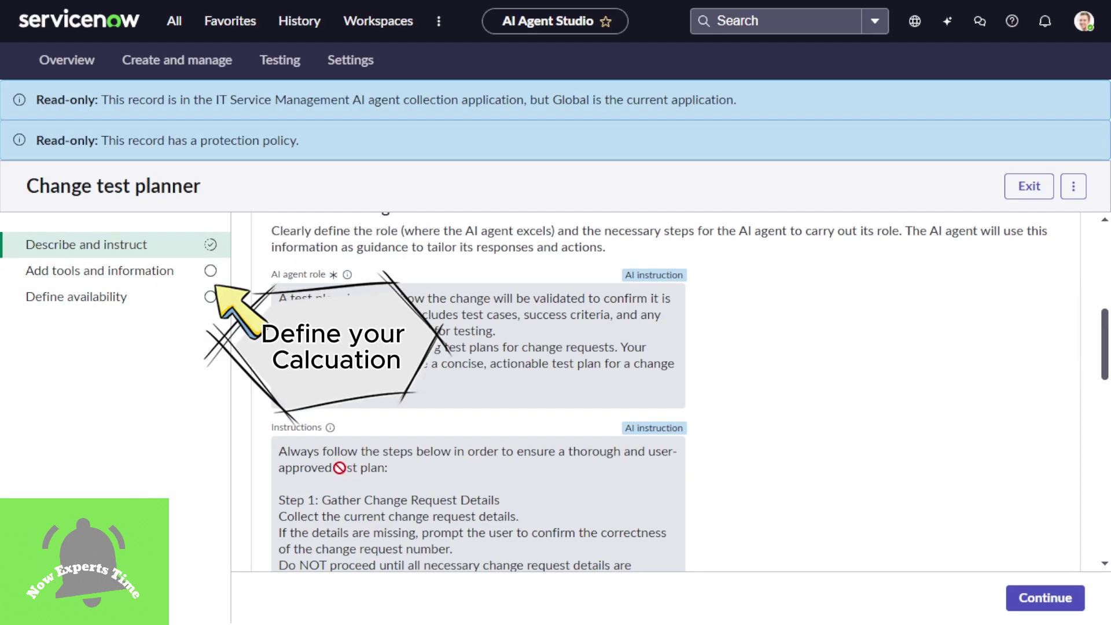
{"action": "scroll", "coordinate": [477, 391], "scroll_direction": "down", "scroll_amount": 10}
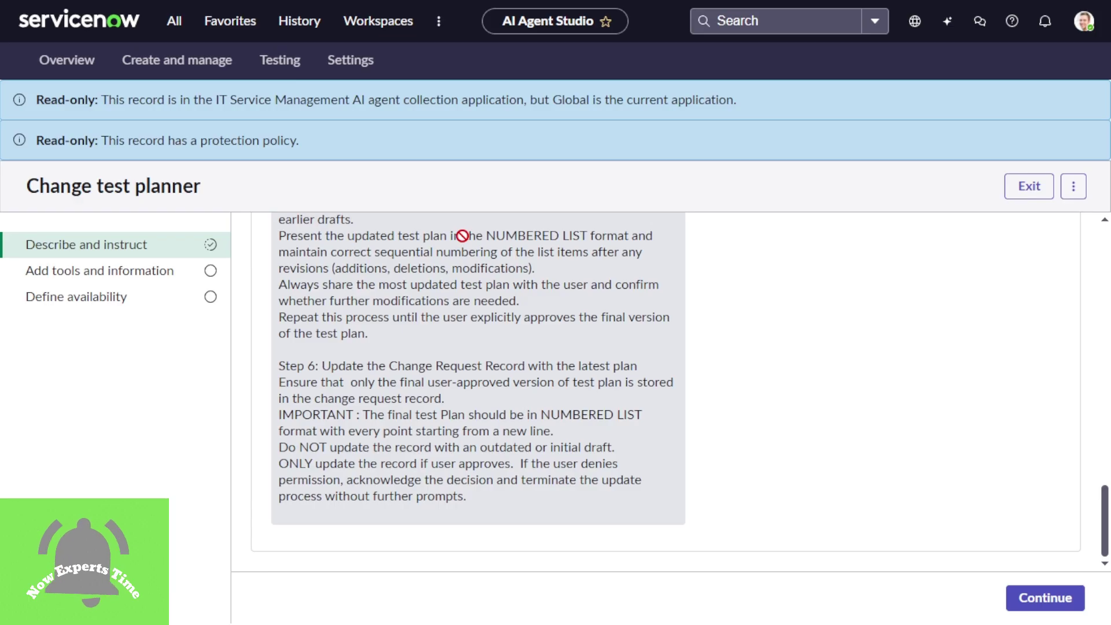
{"action": "left_click", "coordinate": [95, 306]}
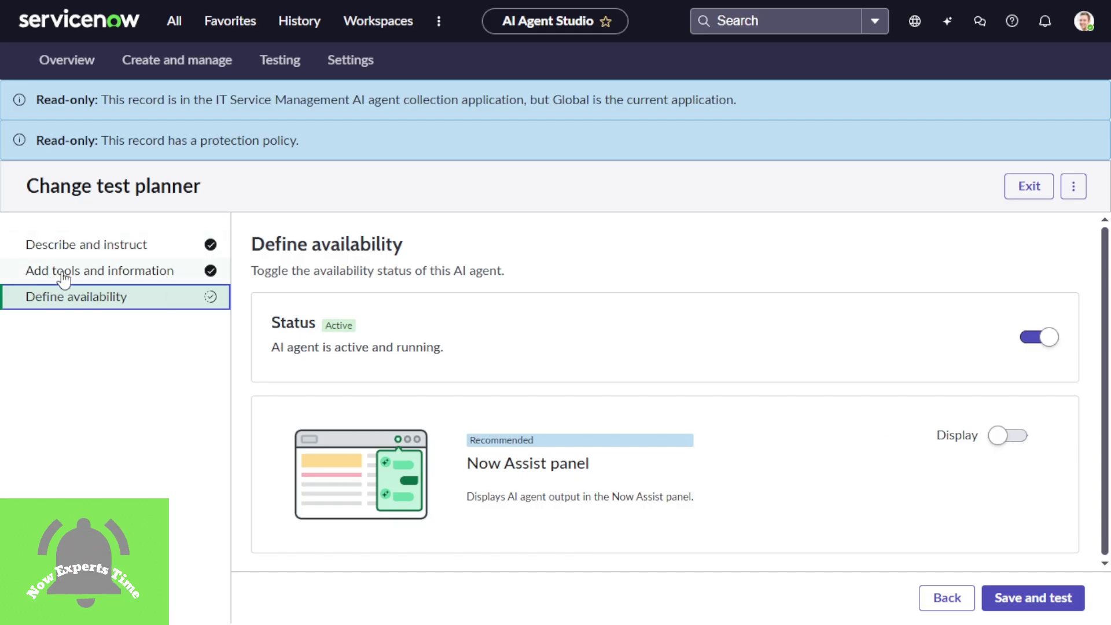
{"action": "left_click", "coordinate": [85, 276]}
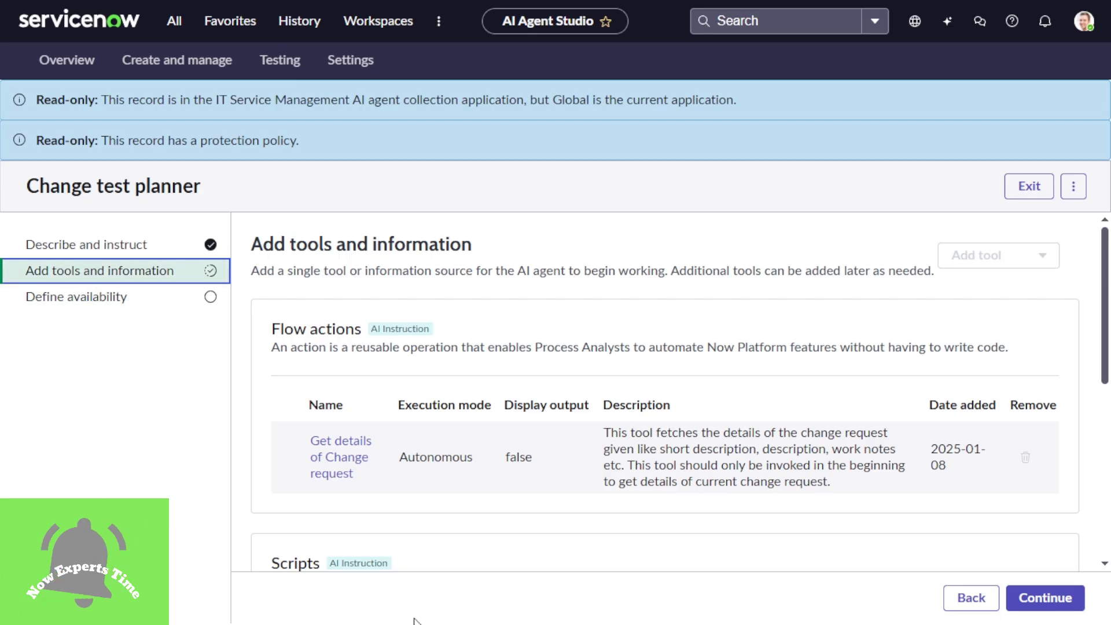
Step: Duplicate the Change test planner agent
{"action": "left_click", "coordinate": [1075, 193]}
{"action": "left_click", "coordinate": [1084, 332]}
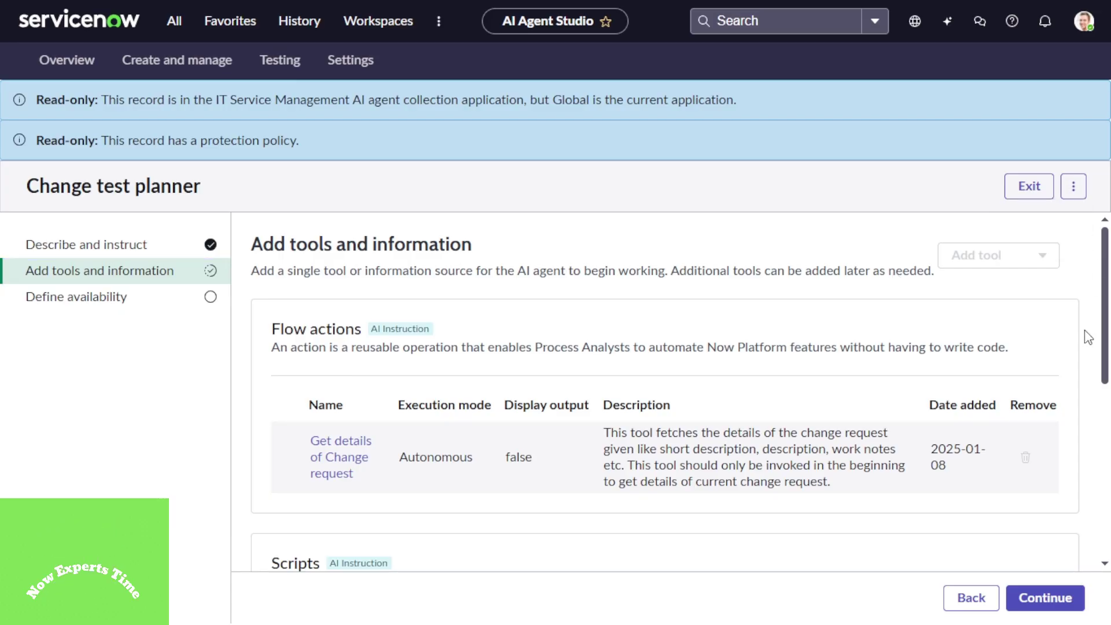
{"action": "left_click", "coordinate": [1072, 185]}
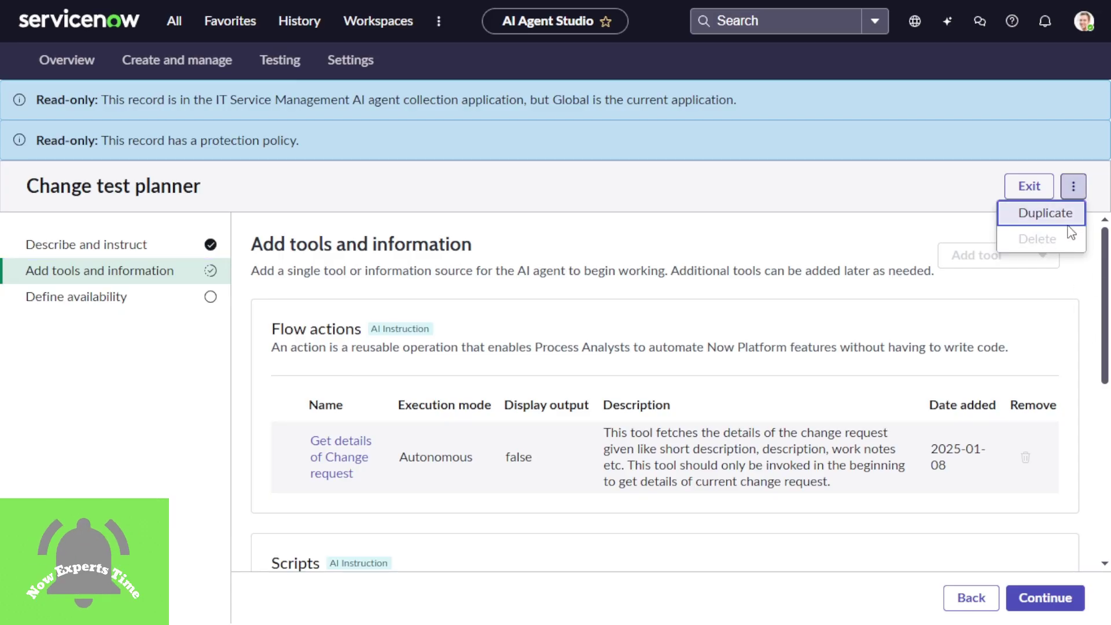
{"action": "left_click", "coordinate": [1063, 215]}
{"action": "left_click", "coordinate": [666, 370]}
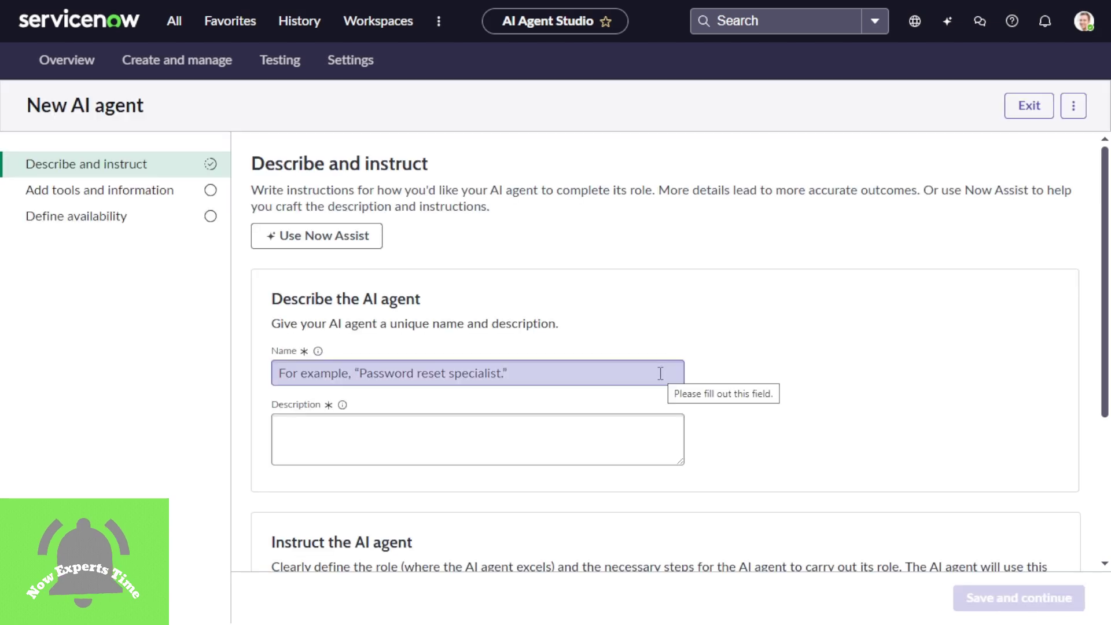
Step: Go to the copied agent's tools and information and view the tool types that can be added
{"action": "left_click", "coordinate": [152, 197]}
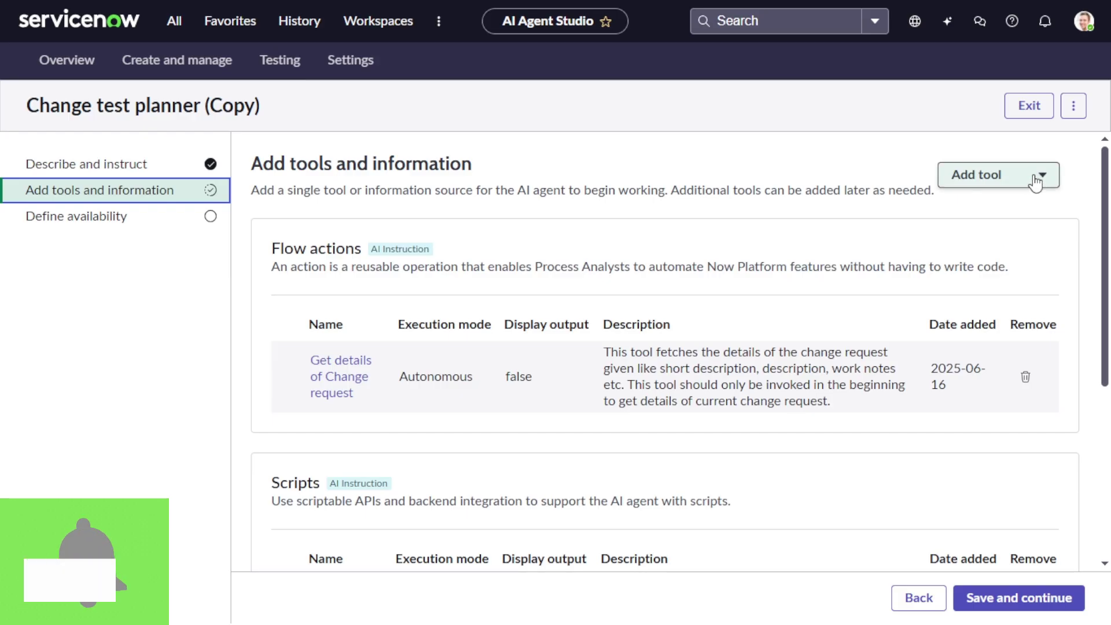
{"action": "left_click", "coordinate": [1040, 181]}
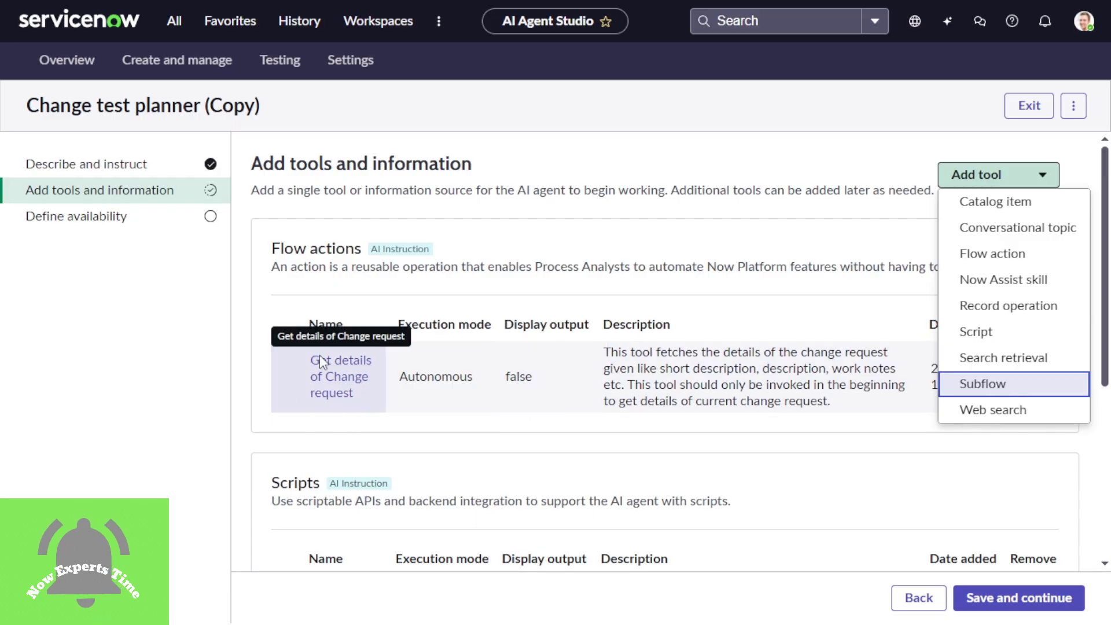
{"action": "left_click", "coordinate": [322, 393]}
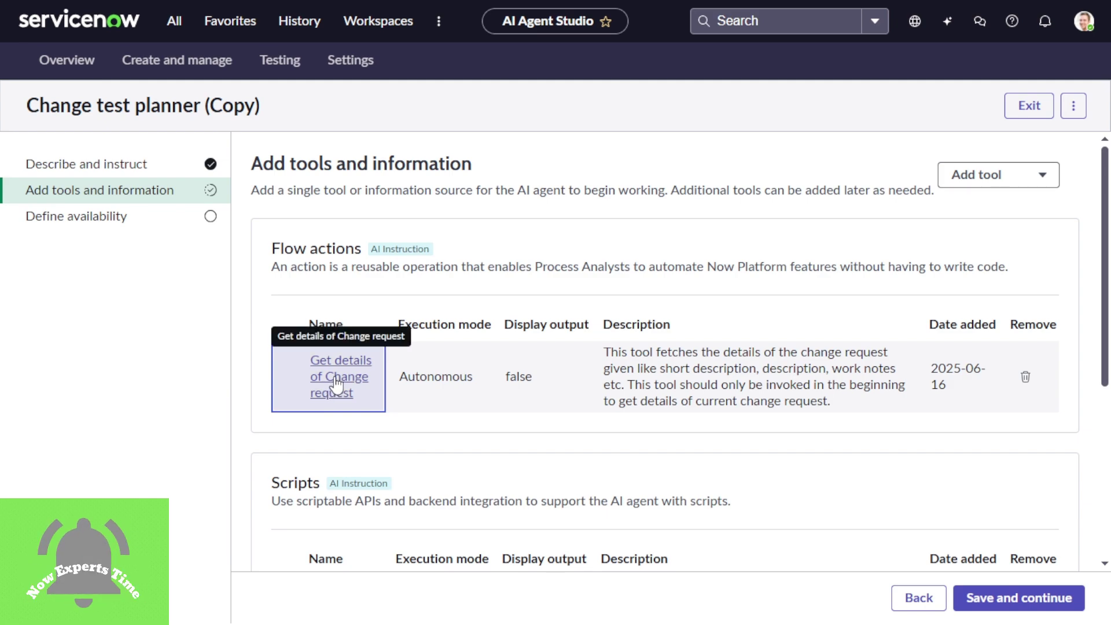
Step: Open the Get details of Change request tool and look through its settings and the flow actions available for selection
{"action": "left_click", "coordinate": [336, 382]}
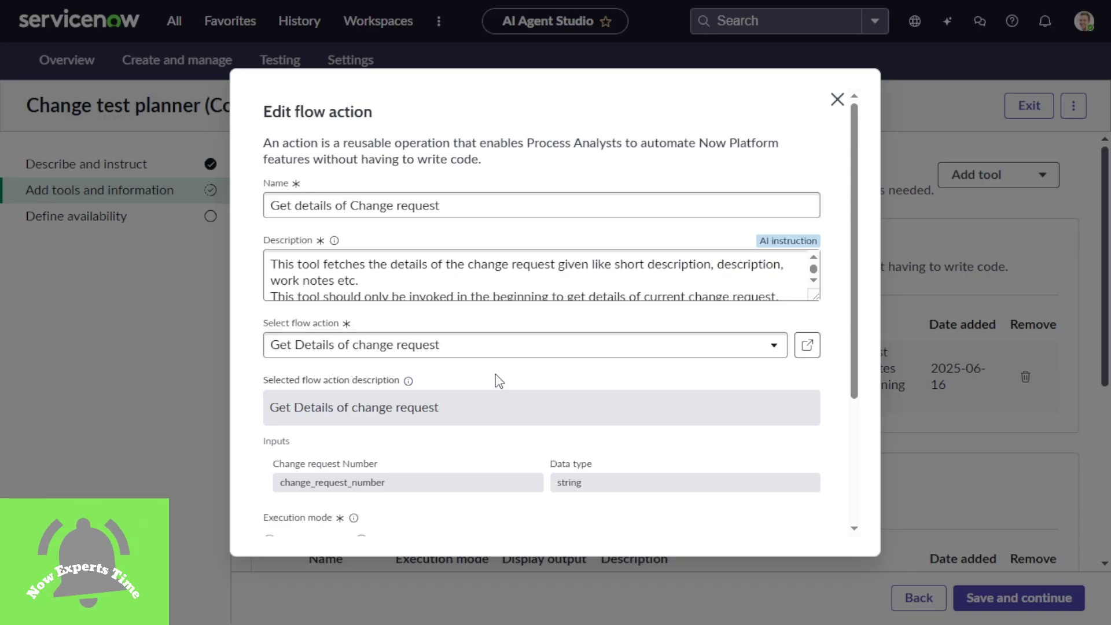
{"action": "scroll", "coordinate": [495, 373], "scroll_direction": "down", "scroll_amount": 3}
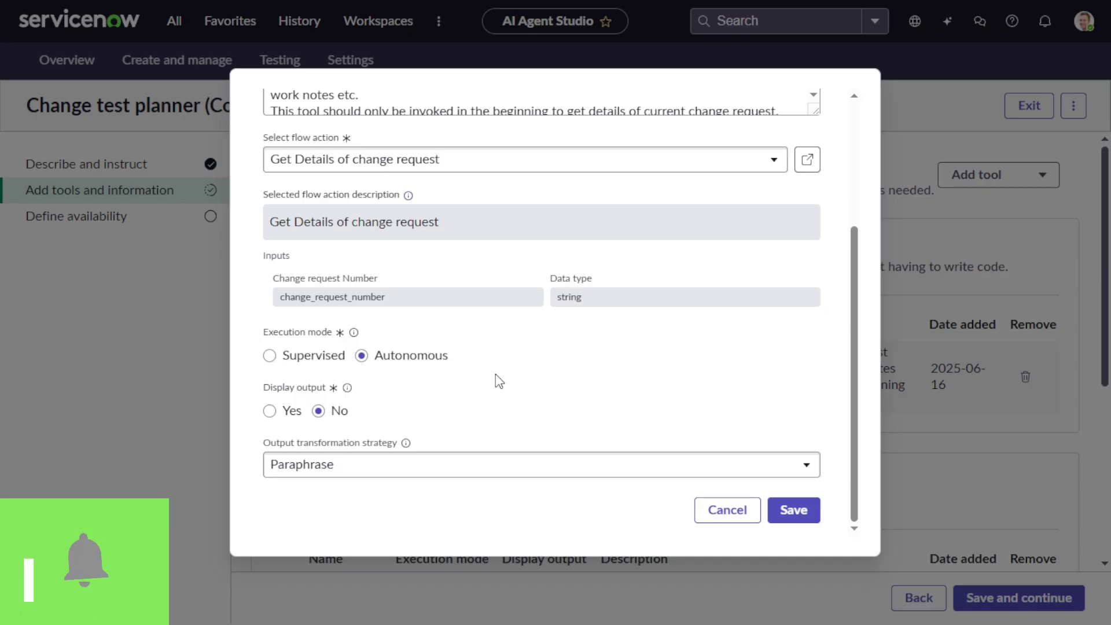
{"action": "scroll", "coordinate": [495, 374], "scroll_direction": "up", "scroll_amount": 3}
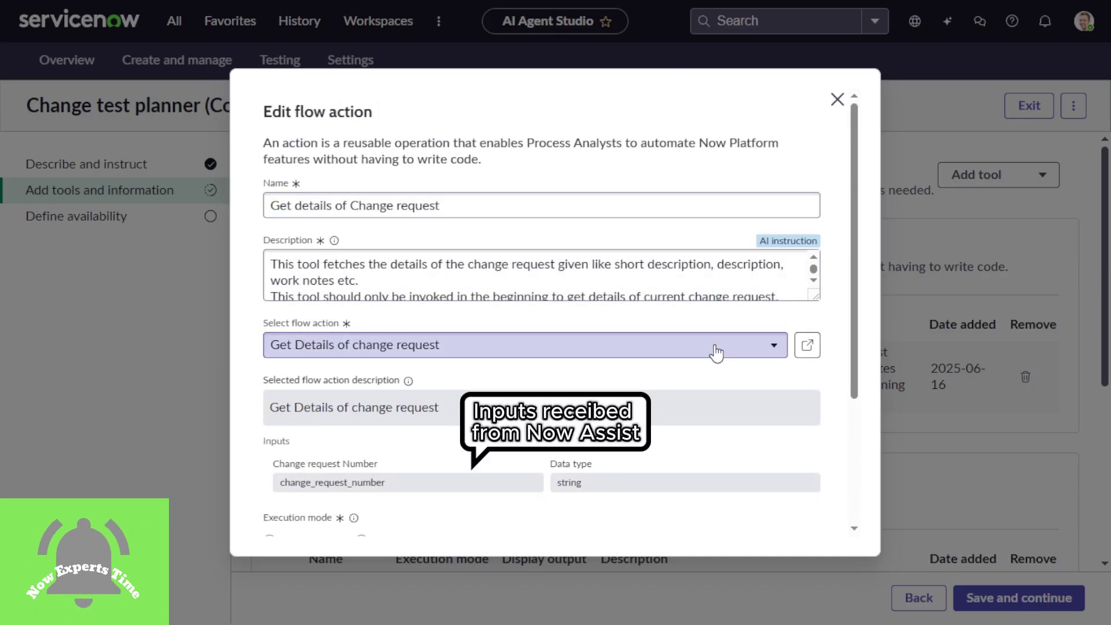
{"action": "left_click", "coordinate": [515, 360]}
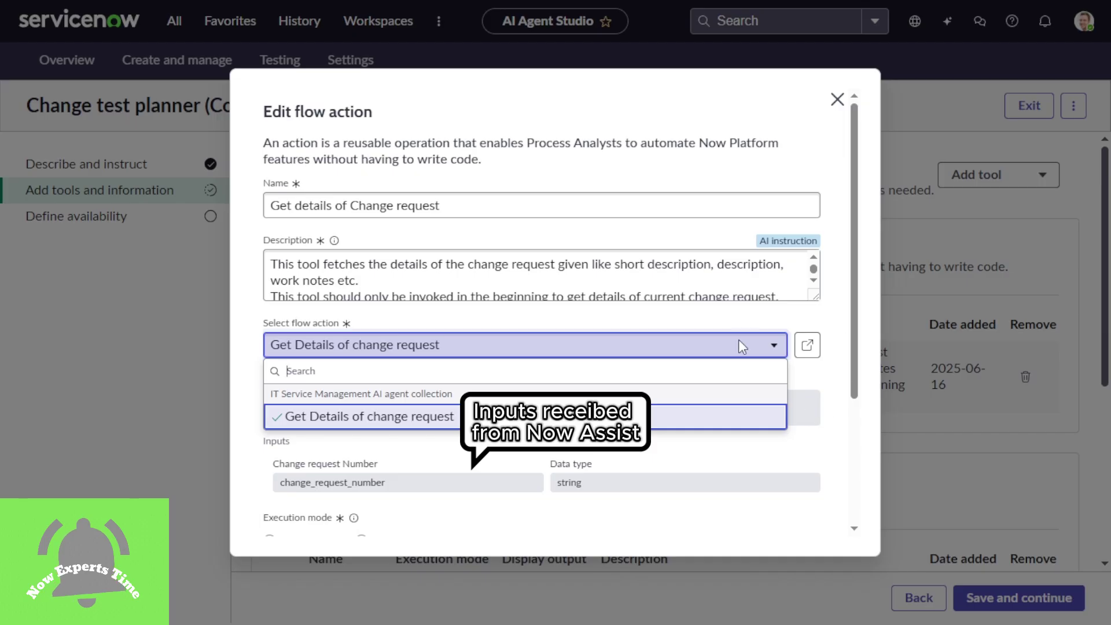
{"action": "left_click", "coordinate": [486, 320]}
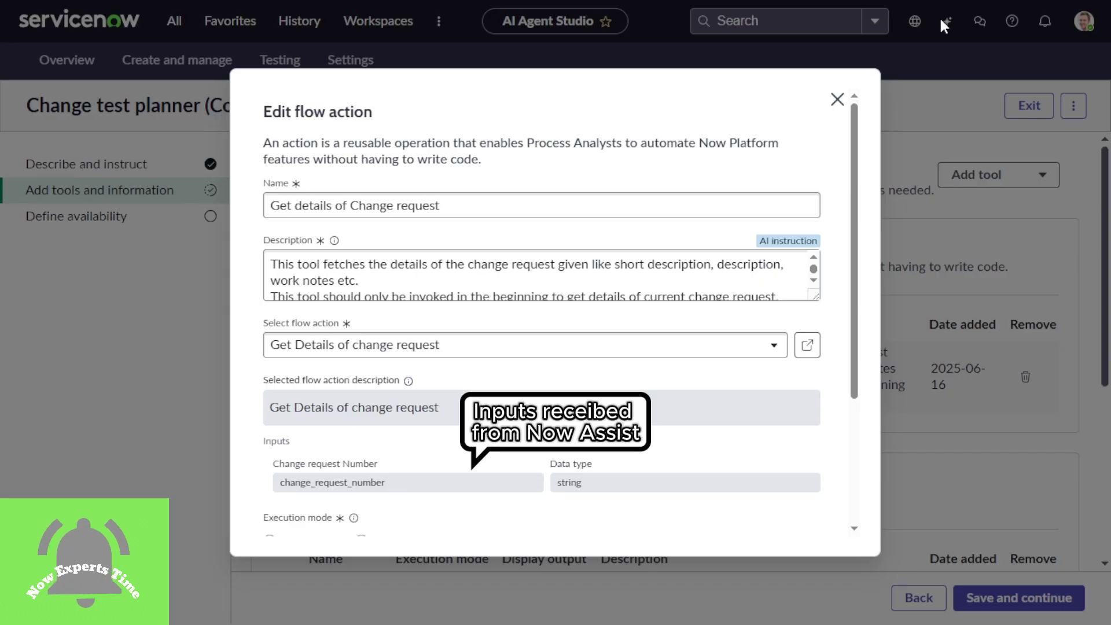
Step: Review the flow action's change request number input, execution mode and output settings, and save the tool
{"action": "scroll", "coordinate": [854, 404], "scroll_direction": "down", "scroll_amount": 2}
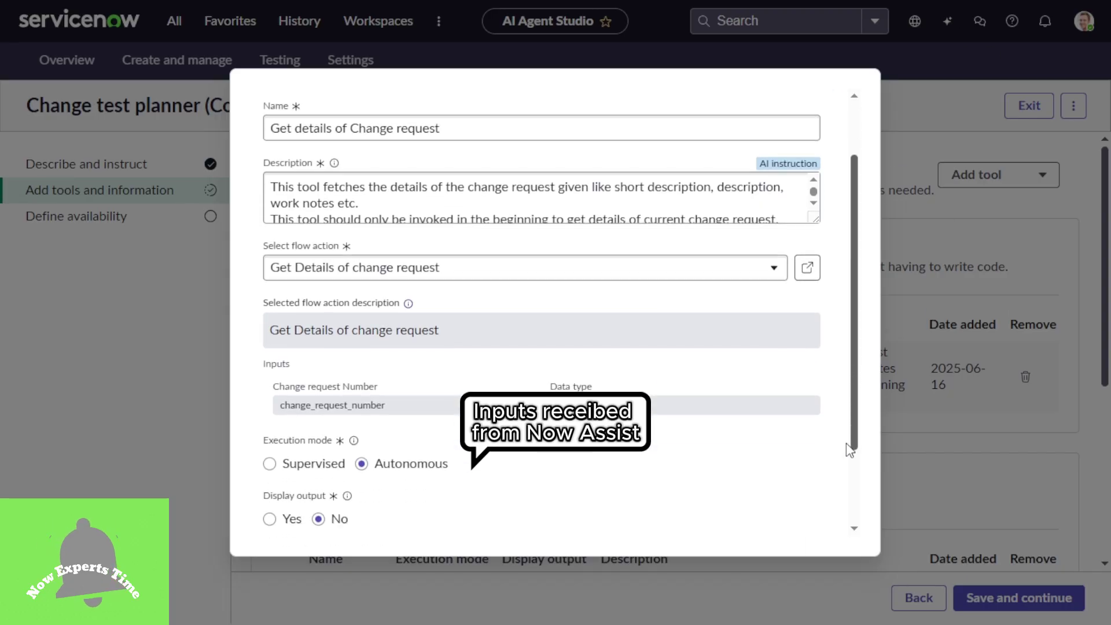
{"action": "left_click_drag", "start_coordinate": [388, 408], "coordinate": [282, 409]}
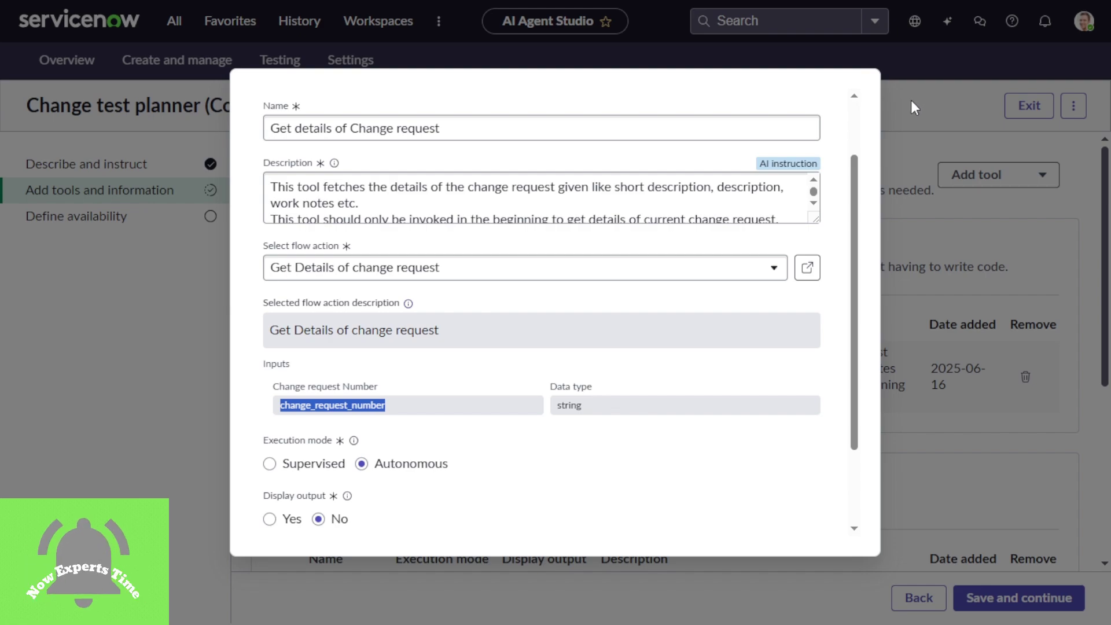
{"action": "scroll", "coordinate": [852, 520], "scroll_direction": "down", "scroll_amount": 2}
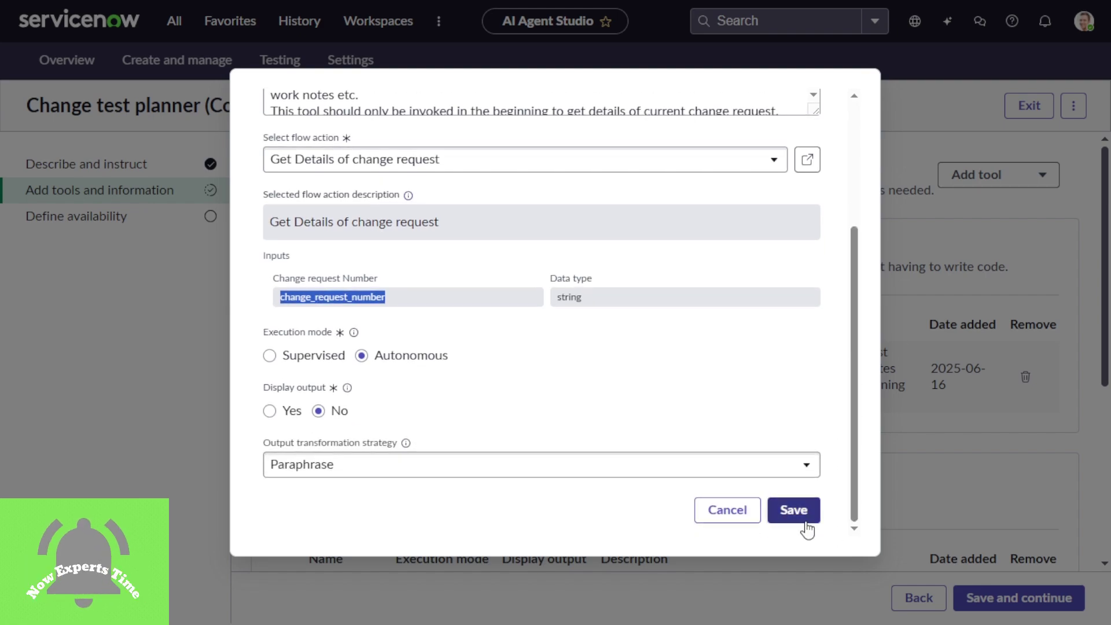
{"action": "left_click", "coordinate": [802, 522]}
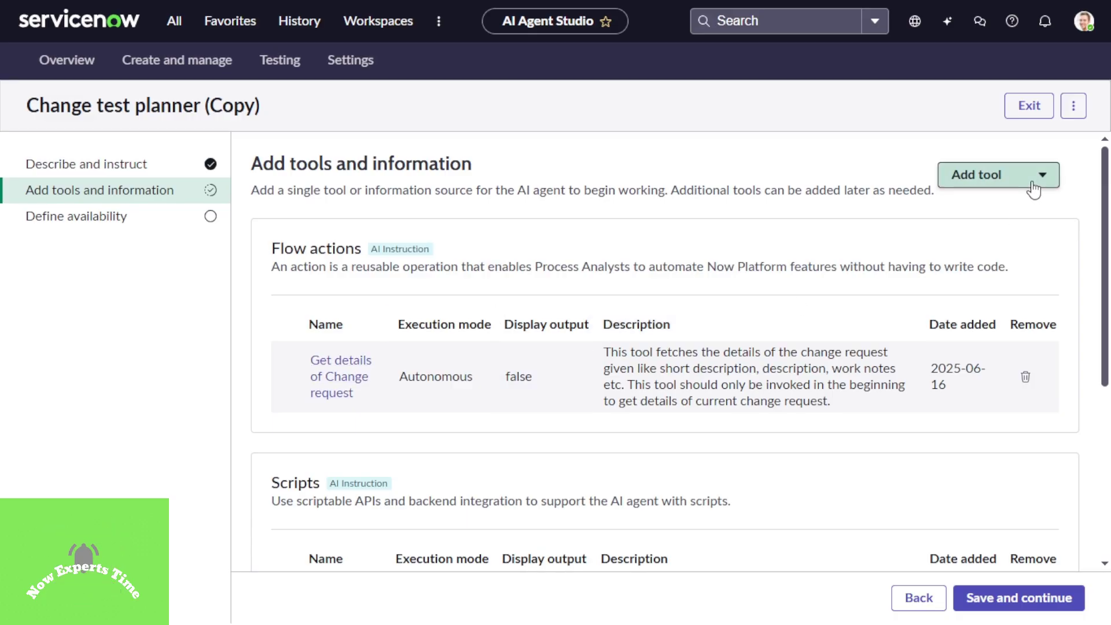
Step: Look over the tool types that can be added again, along with the copied agent's script tools
{"action": "left_click", "coordinate": [989, 174]}
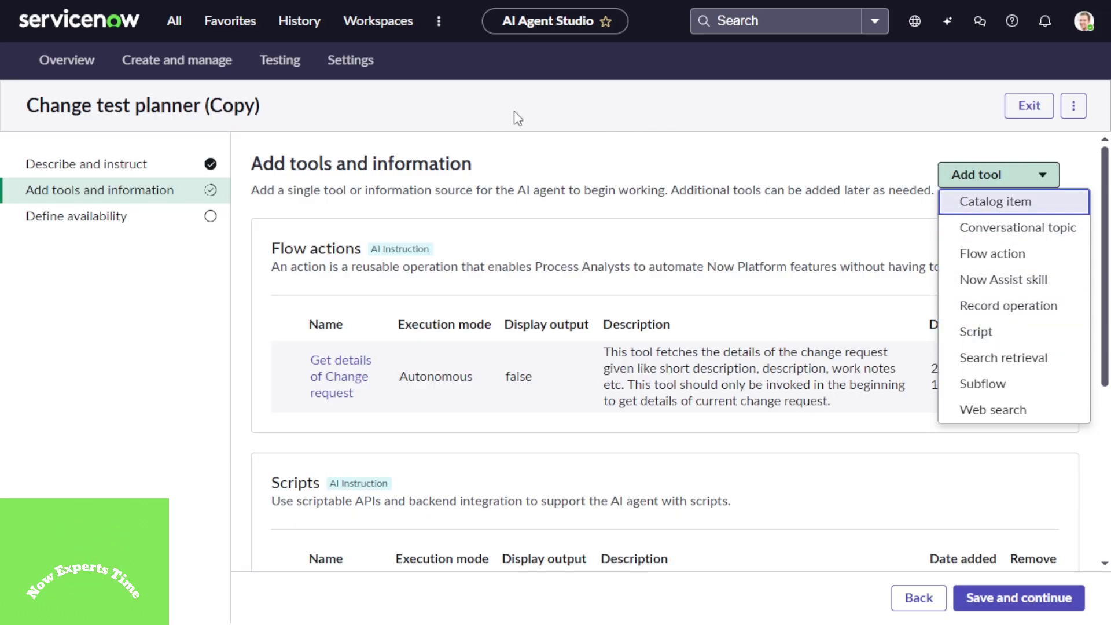
{"action": "left_click", "coordinate": [21, 197]}
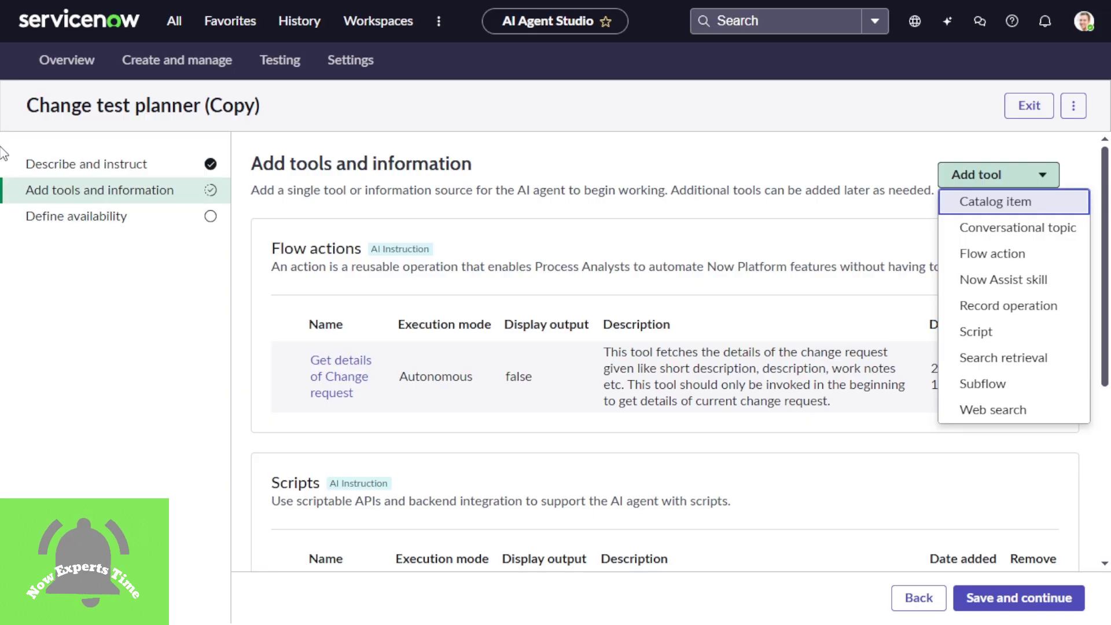
{"action": "left_click", "coordinate": [377, 114]}
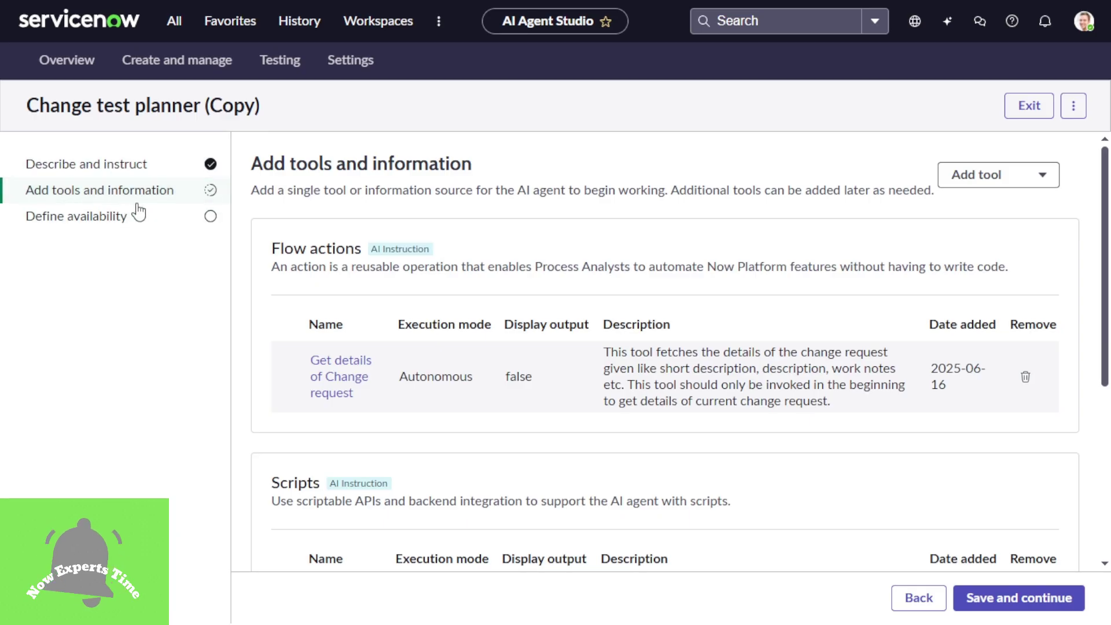
{"action": "scroll", "coordinate": [1106, 485], "scroll_direction": "down", "scroll_amount": 5}
{"action": "scroll", "coordinate": [1106, 485], "scroll_direction": "down", "scroll_amount": 1}
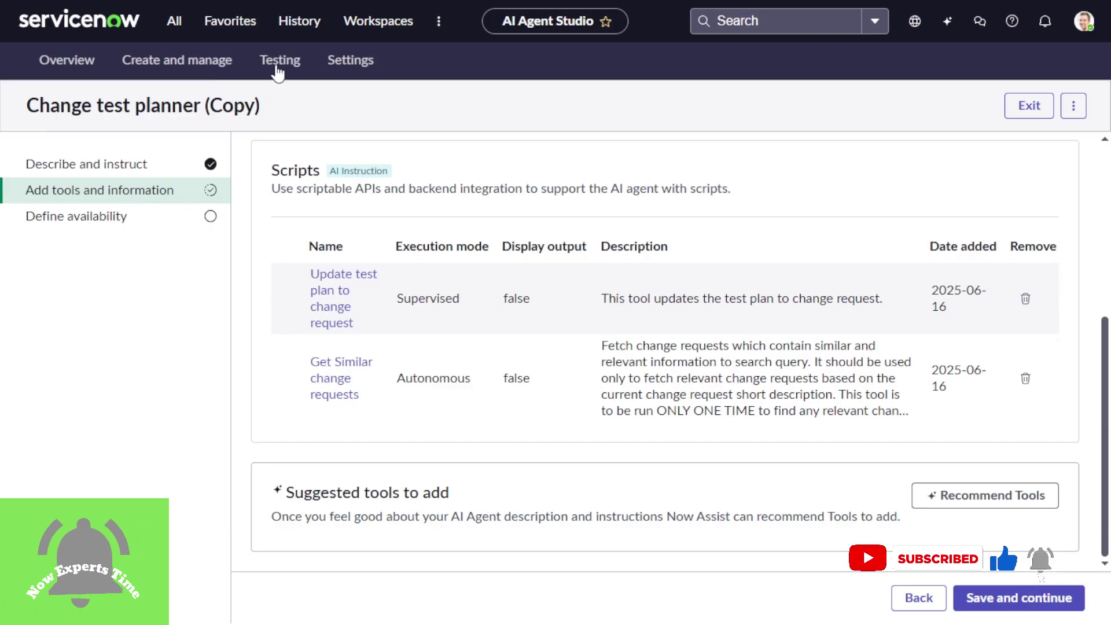
Step: Set up a test scenario for the use case Generate change request plans with the task text "Change test planner"
{"action": "left_click", "coordinate": [280, 69]}
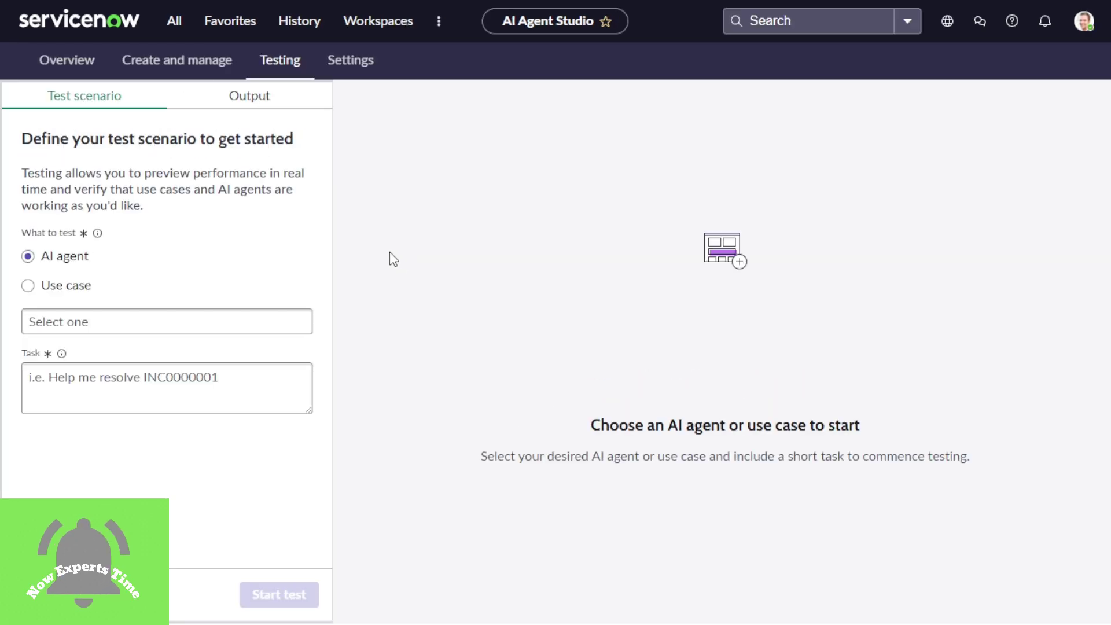
{"action": "left_click", "coordinate": [38, 320]}
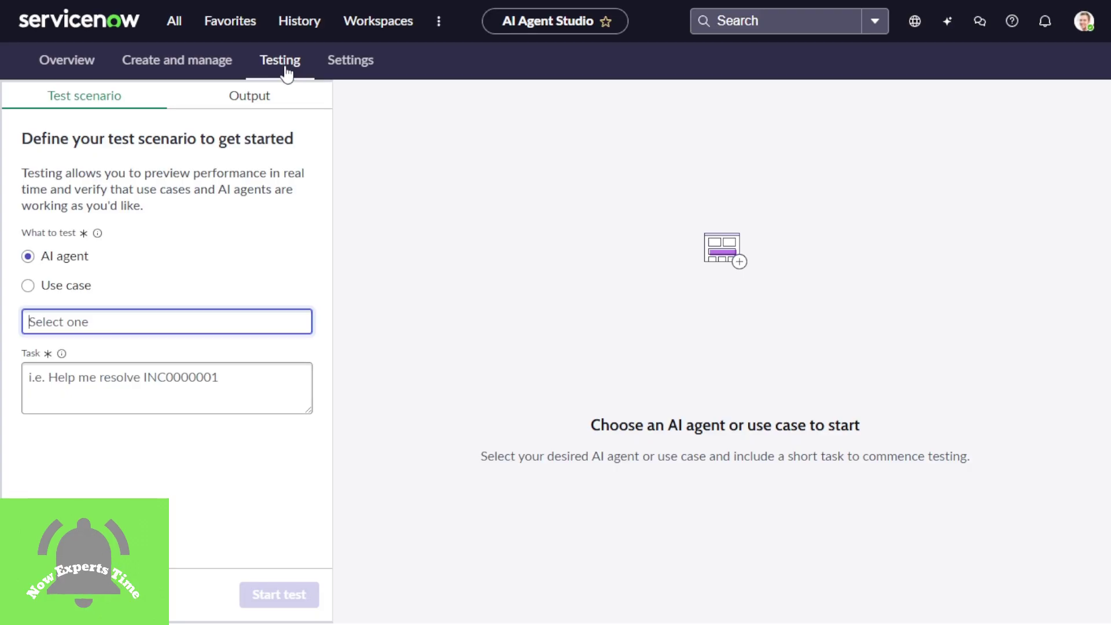
{"action": "left_click", "coordinate": [28, 286]}
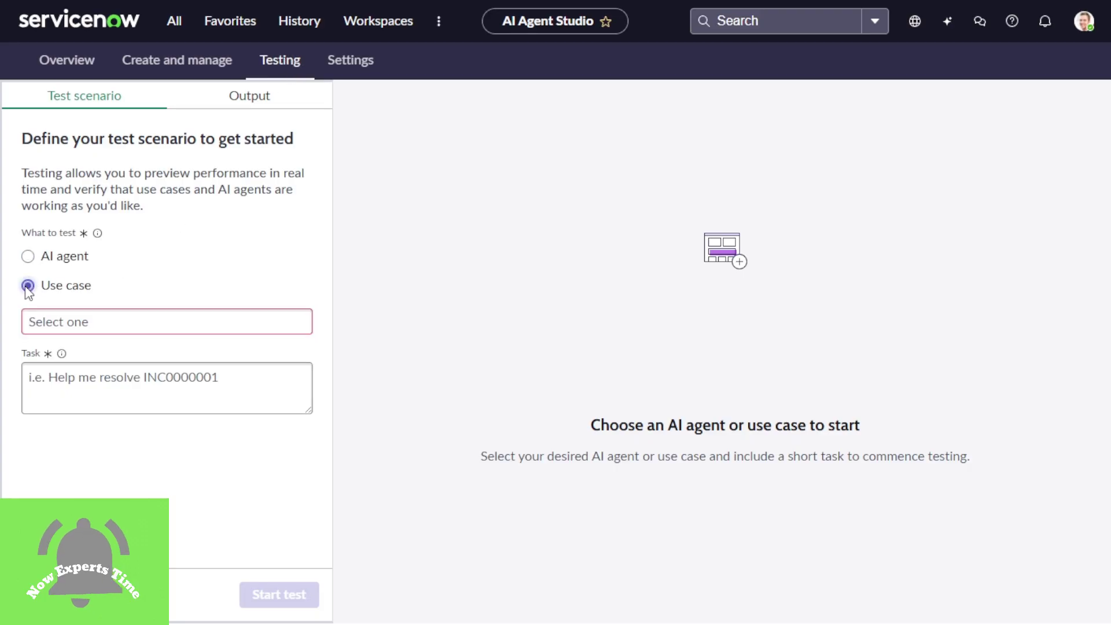
{"action": "left_click", "coordinate": [61, 321]}
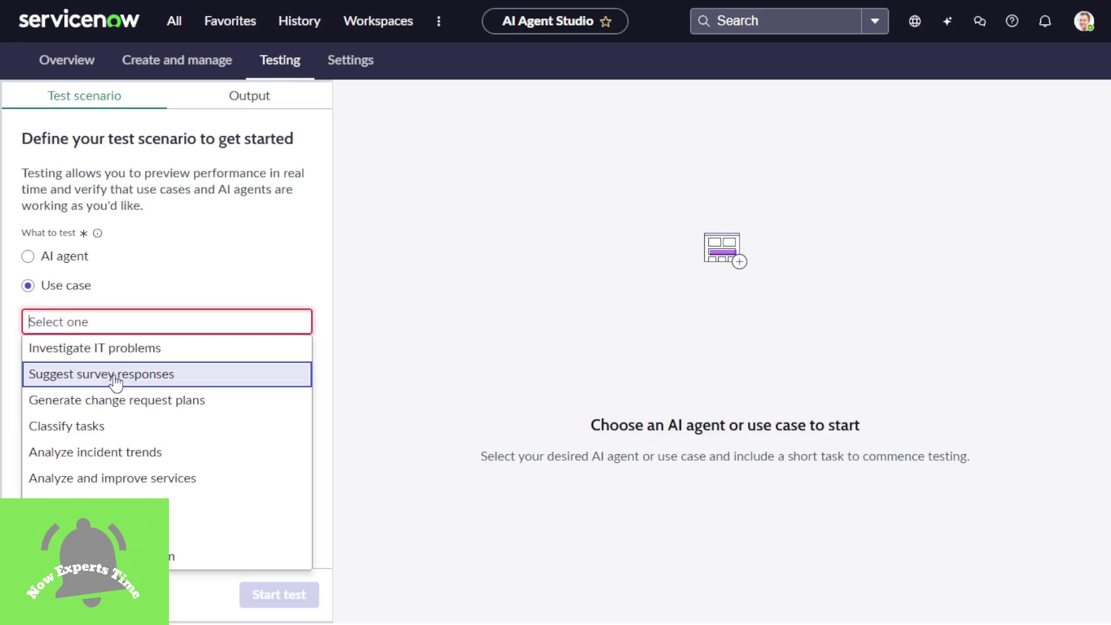
{"action": "left_click", "coordinate": [115, 406]}
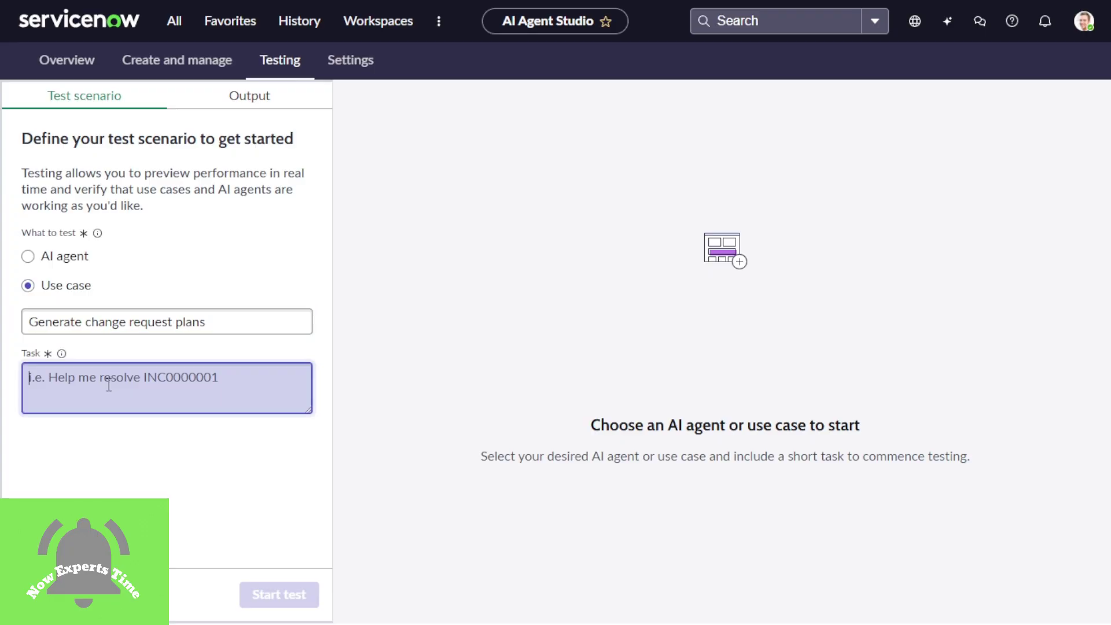
{"action": "type", "text": "Change test planner"}
Step: Look up a change request number in the Change Requests list and return to the test scenario
{"action": "left_click_drag", "start_coordinate": [151, 386], "coordinate": [3, 384]}
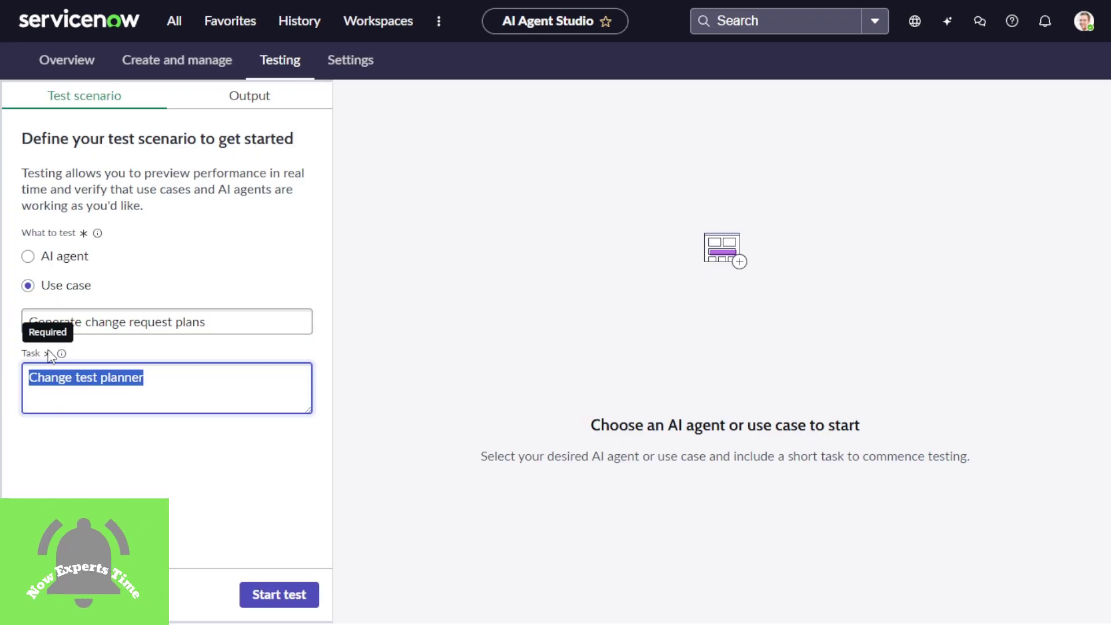
{"action": "key", "text": "shift+Tab"}
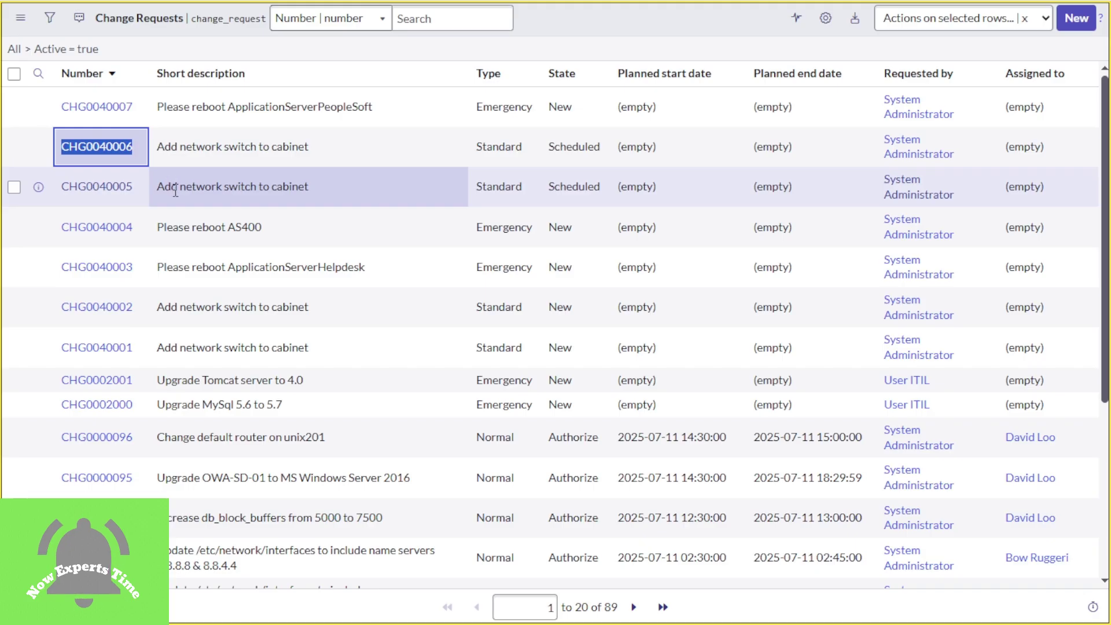
{"action": "key", "text": "shift+Tab"}
{"action": "key", "text": "shift+Tab"}
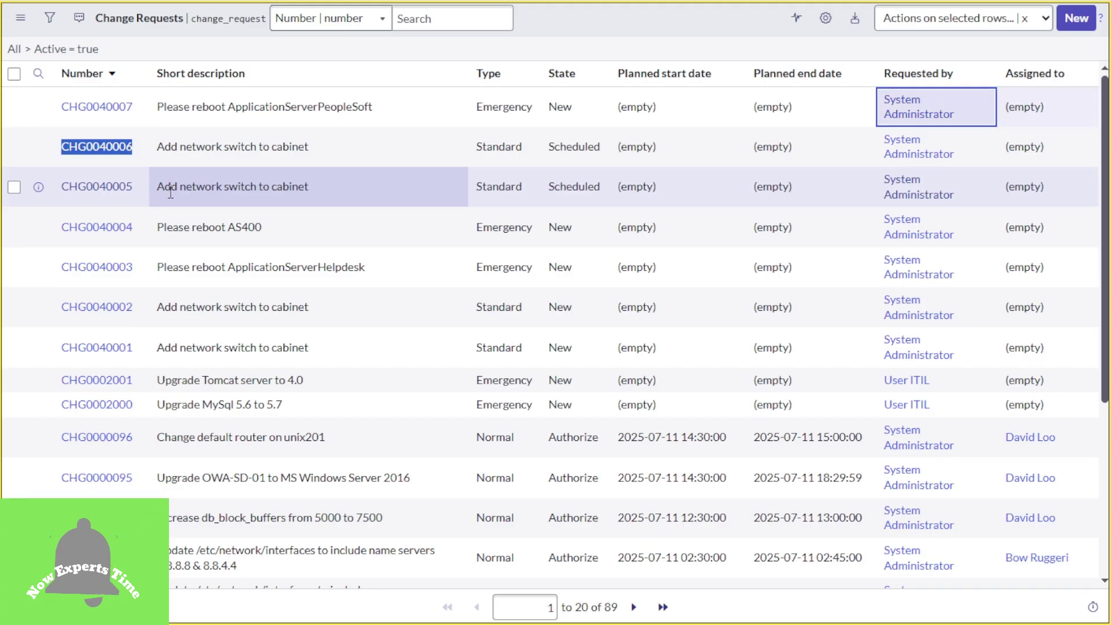
{"action": "left_click", "coordinate": [643, 20]}
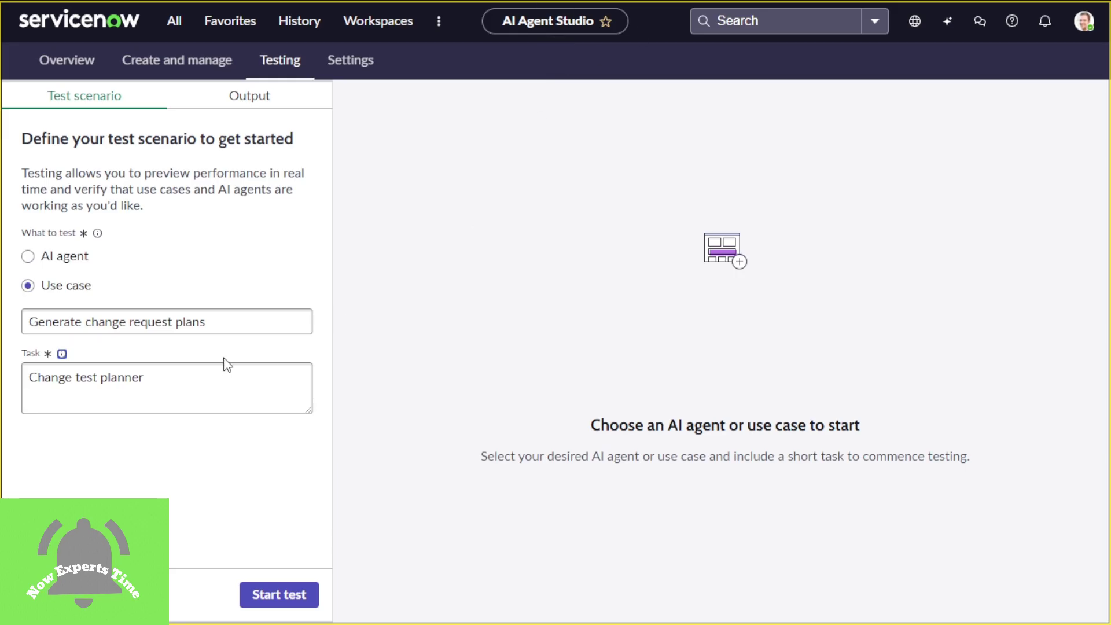
Step: Replace the test scenario's task text with CHG0040006 and start the test of the use case
{"action": "left_click_drag", "start_coordinate": [144, 377], "coordinate": [102, 377]}
{"action": "key", "text": "ctrl+a"}
{"action": "type", "text": "CHG0040006"}
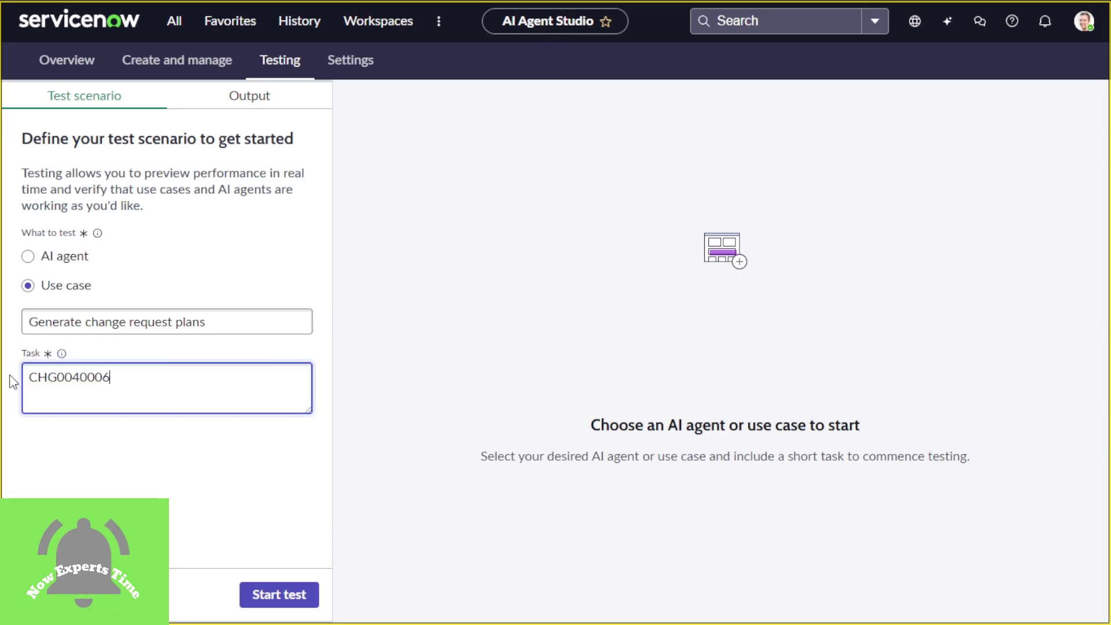
{"action": "left_click", "coordinate": [273, 594]}
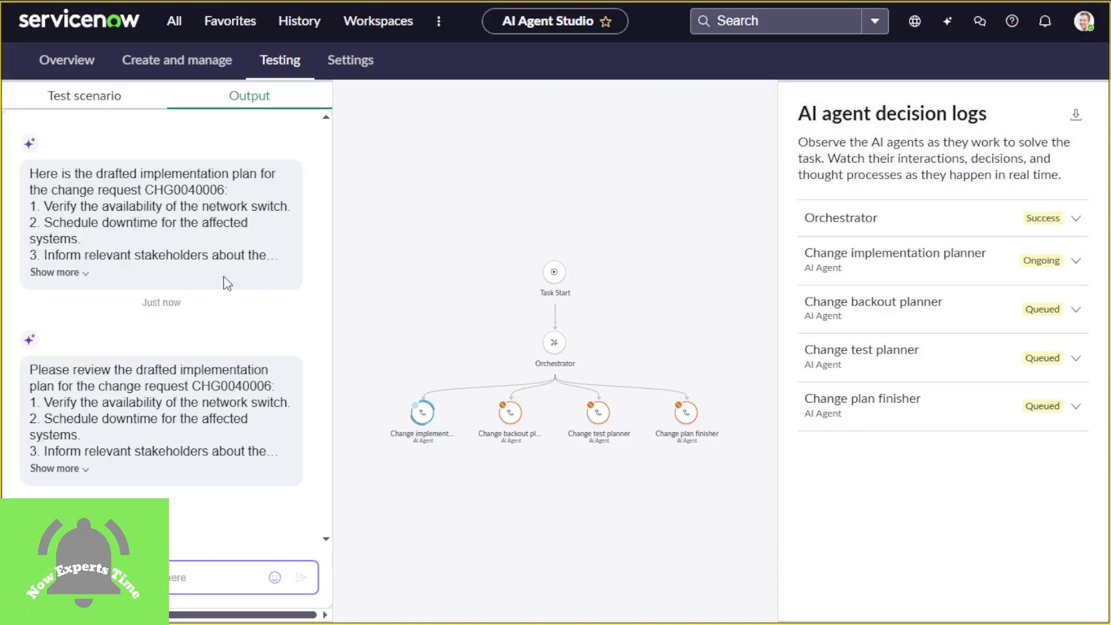
Step: Expand the drafted implementation plan in the test output and read through its full list of steps
{"action": "left_click_drag", "start_coordinate": [216, 184], "coordinate": [144, 182]}
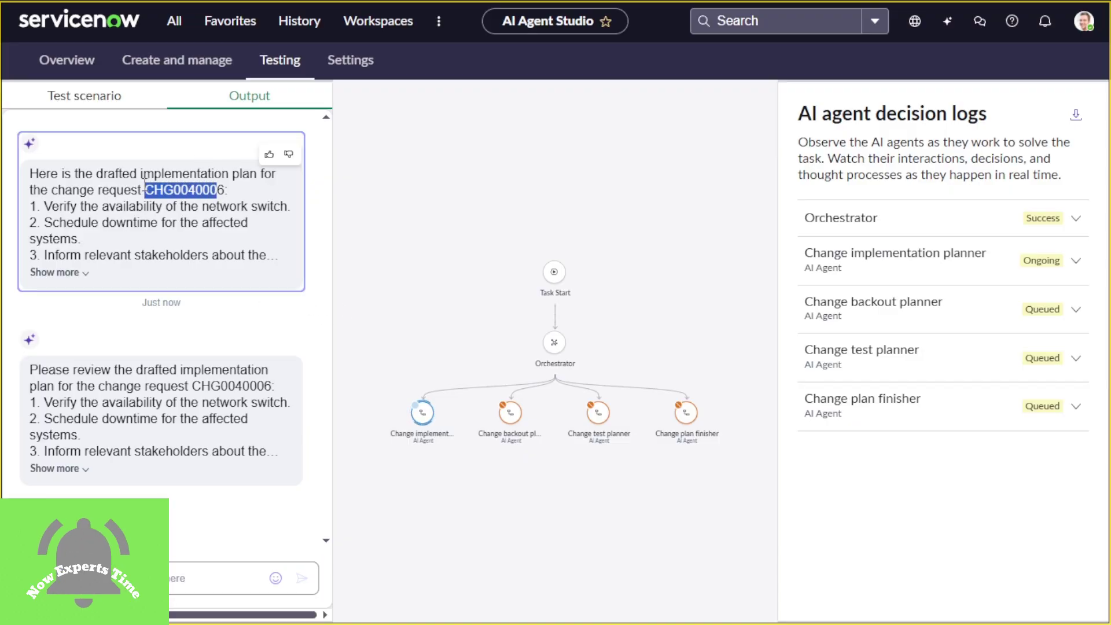
{"action": "left_click", "coordinate": [78, 272]}
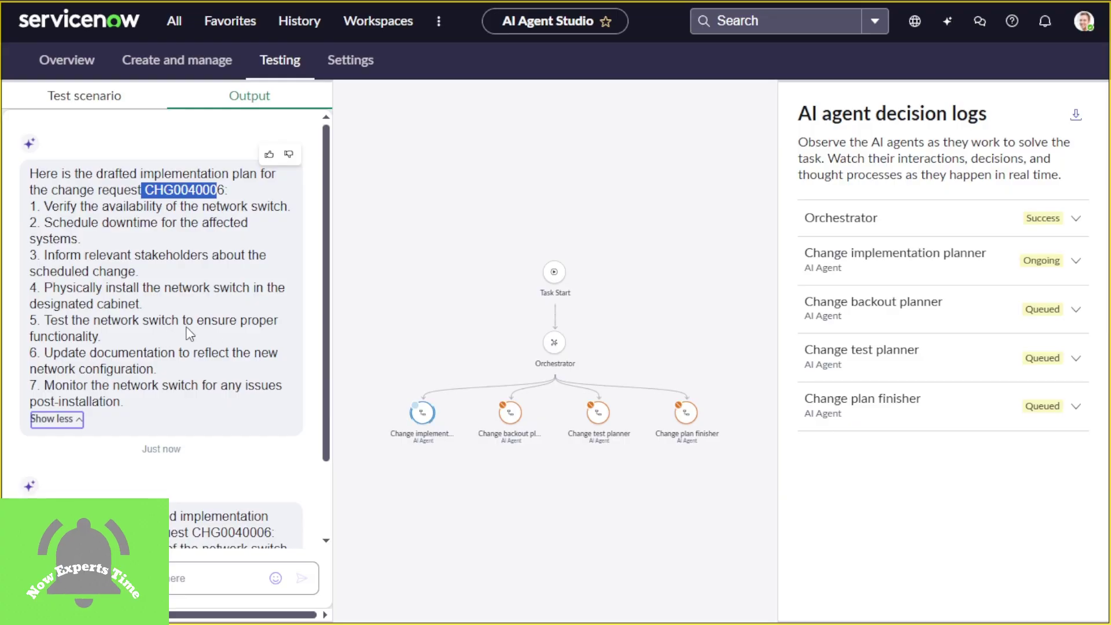
{"action": "scroll", "coordinate": [210, 409], "scroll_direction": "down", "scroll_amount": 2}
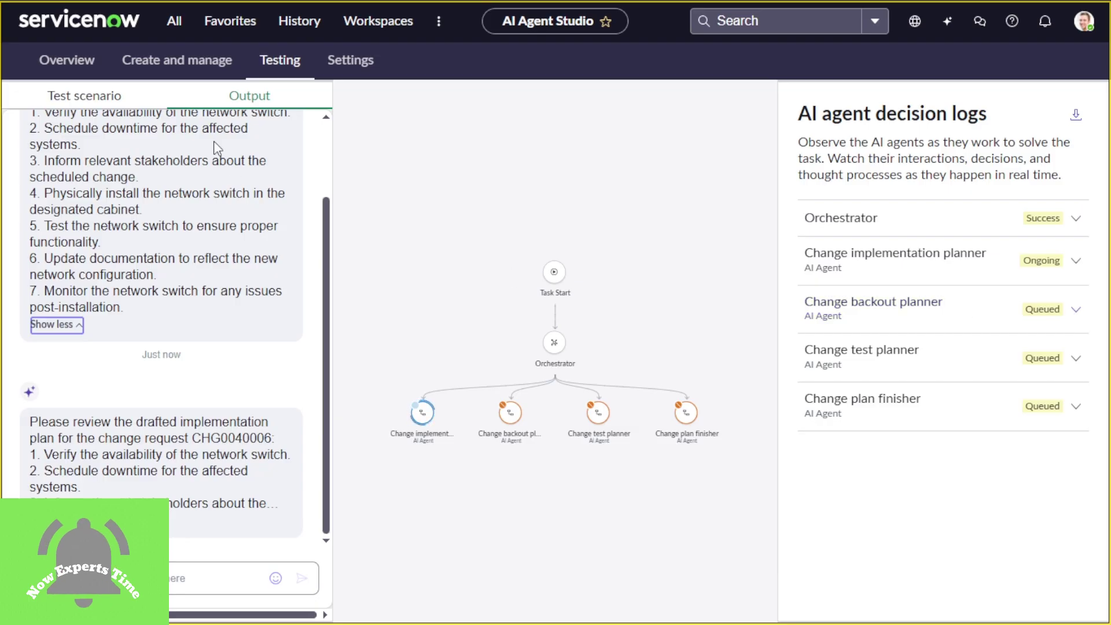
{"action": "left_click", "coordinate": [174, 100]}
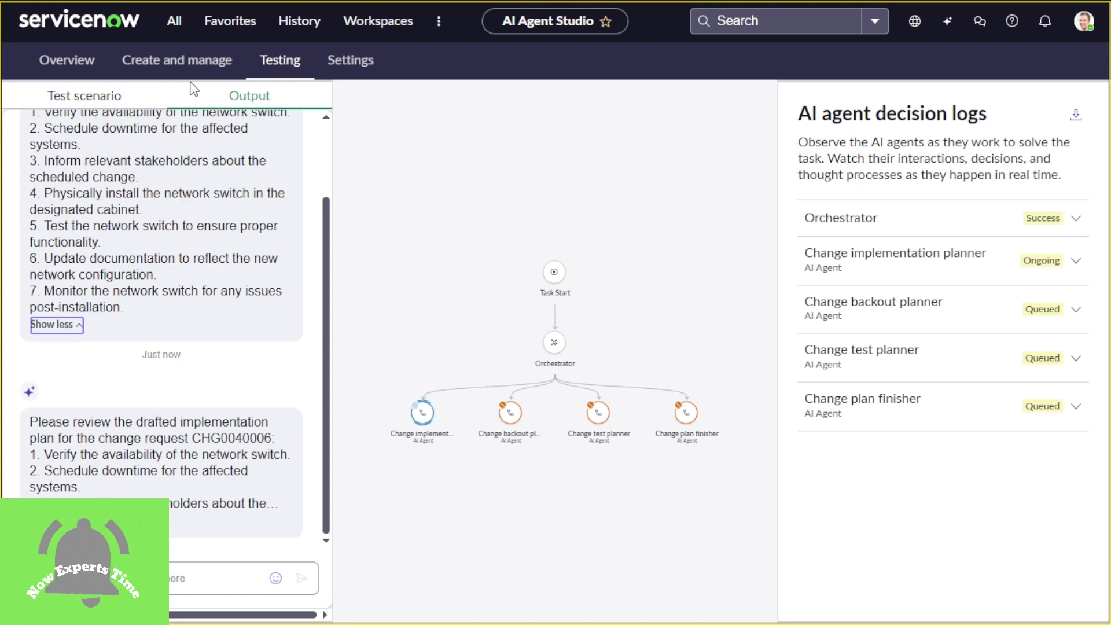